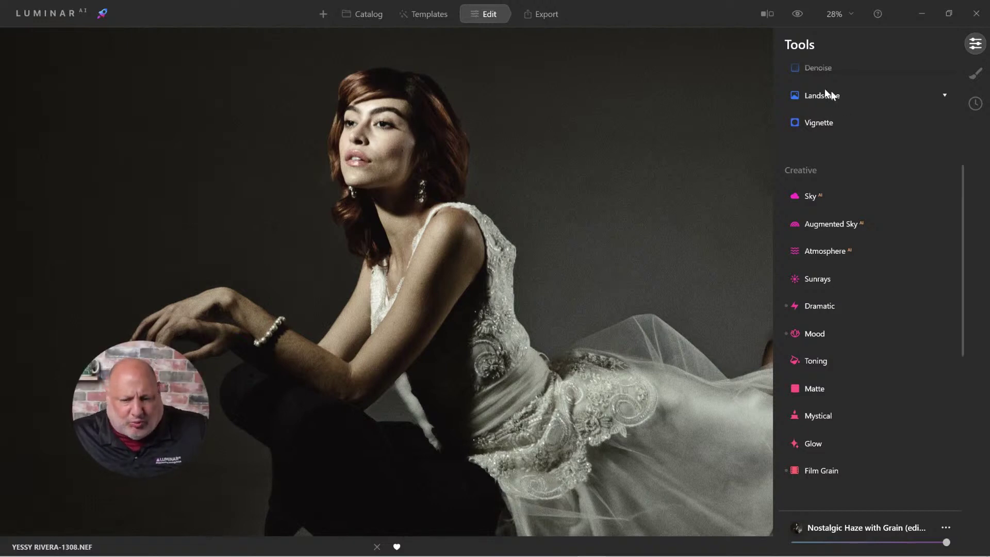
click(798, 13)
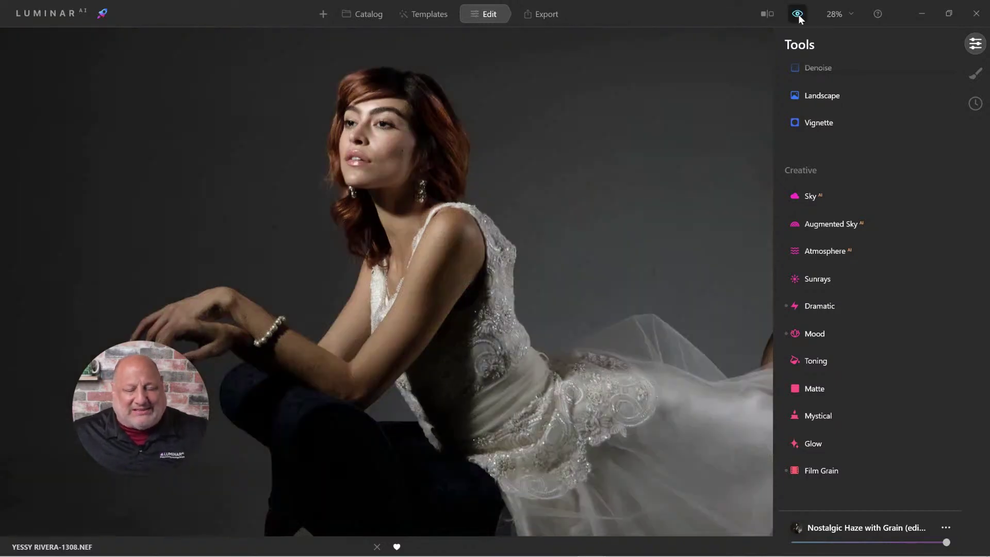
click(798, 16)
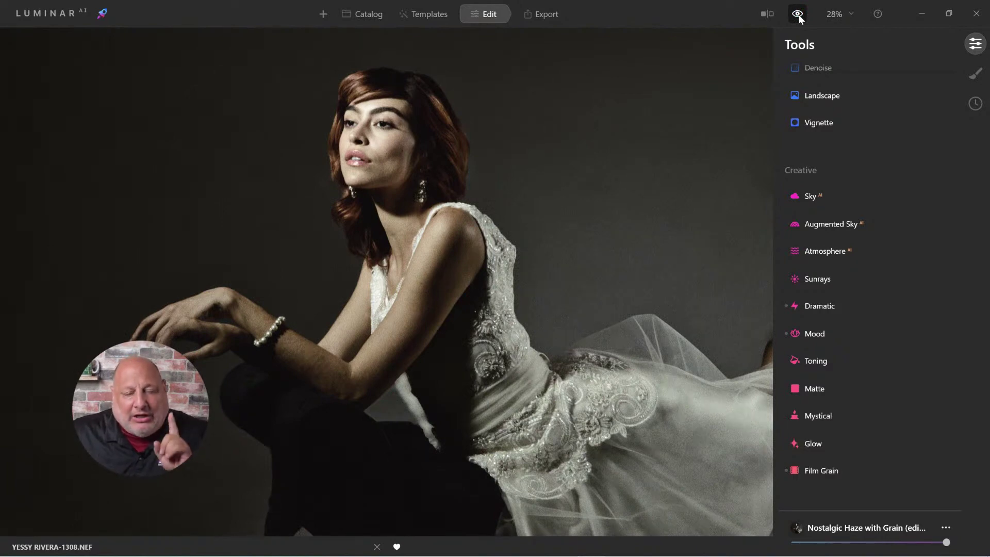
scroll(448, 130, up, 5)
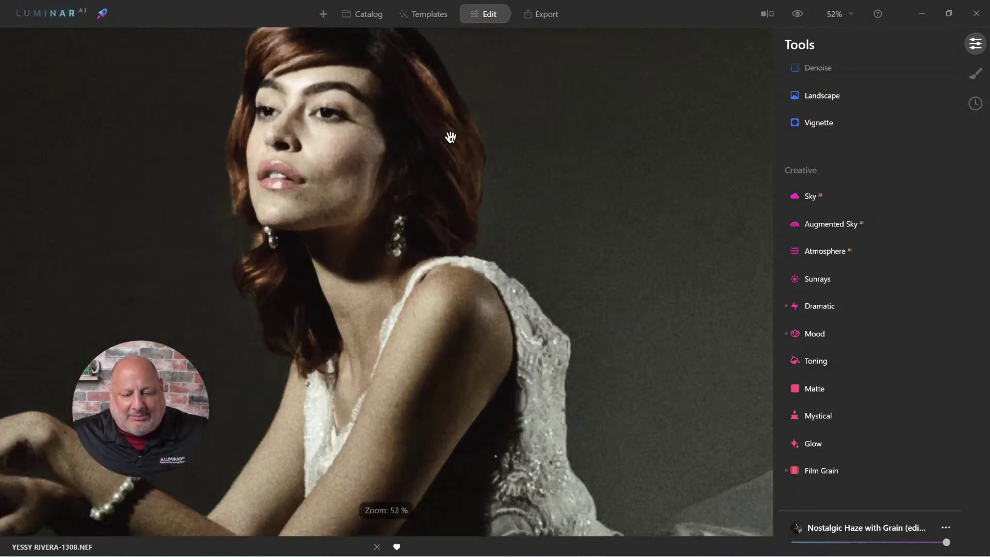
scroll(524, 184, up, 2)
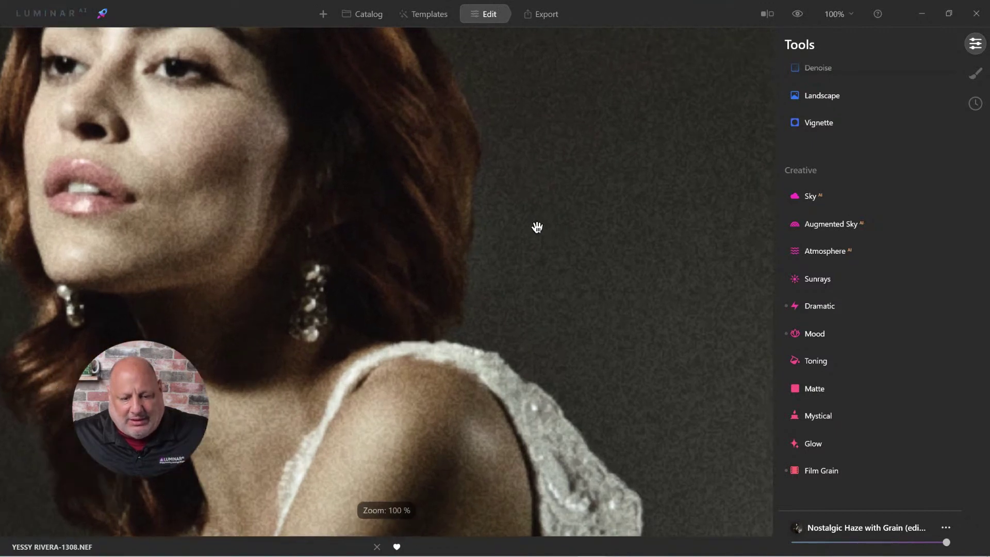
drag(529, 249, 419, 312)
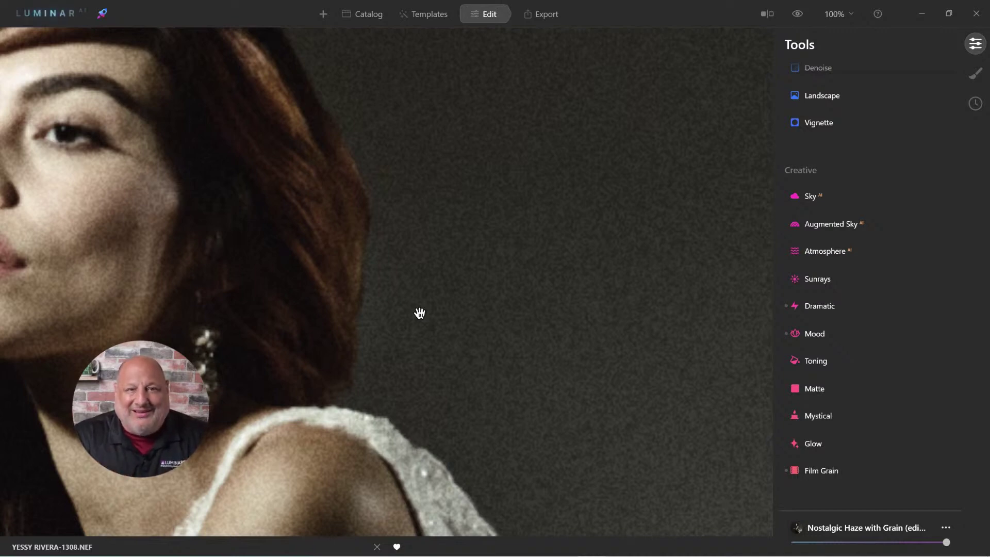
key(backslash)
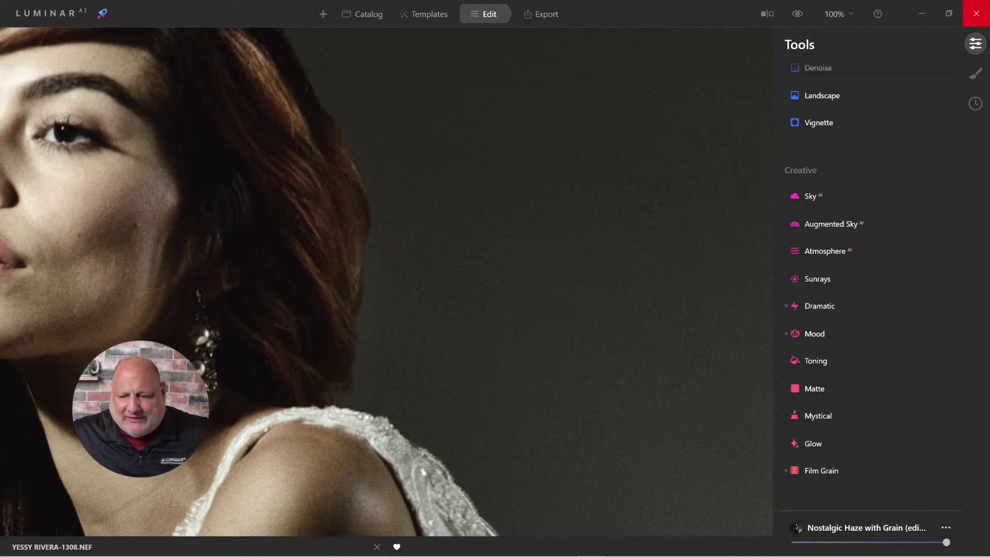
click(801, 18)
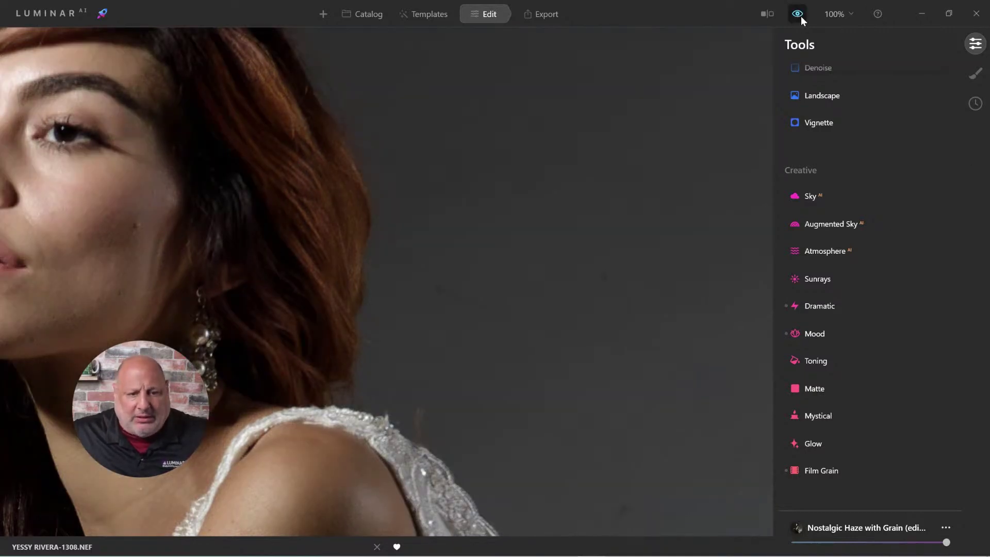
click(800, 16)
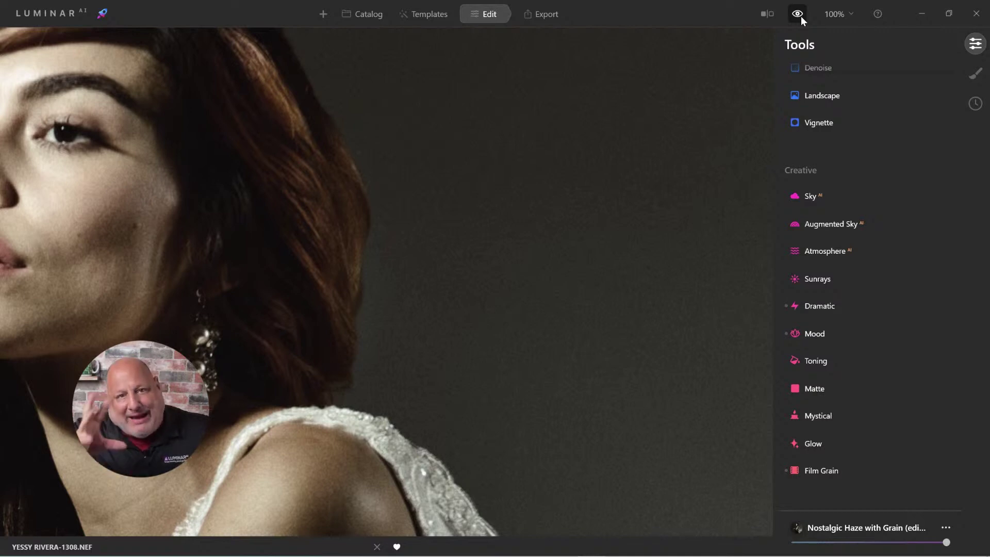
double_click(555, 175)
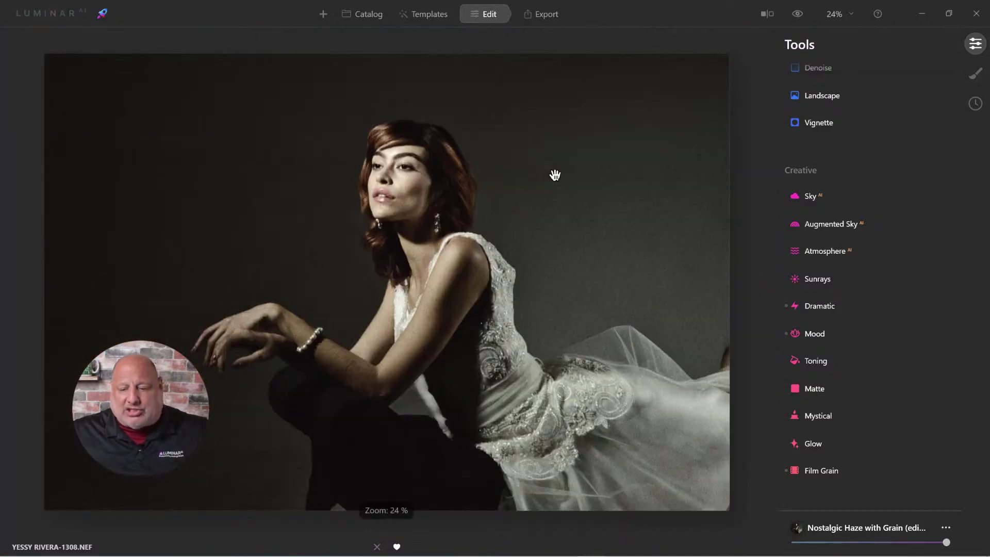
- Revert the portrait to its original look with Adjustments > Revert to Original
right_click(386, 181)
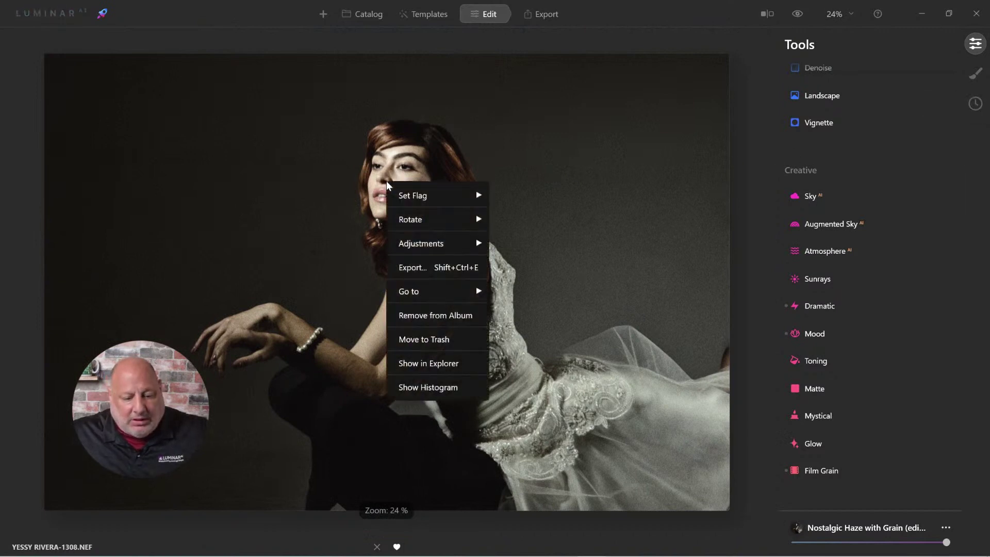
mouse_move(436, 251)
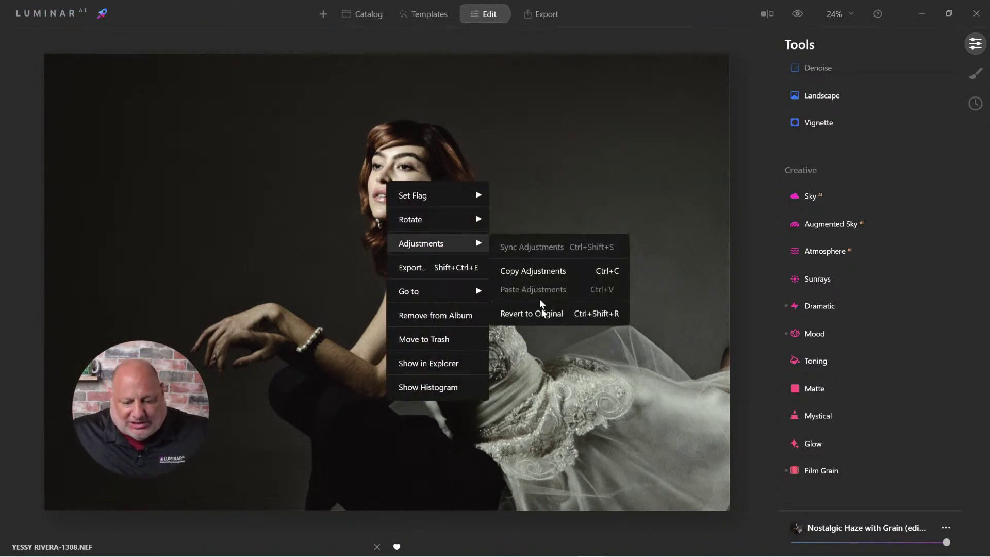
click(574, 313)
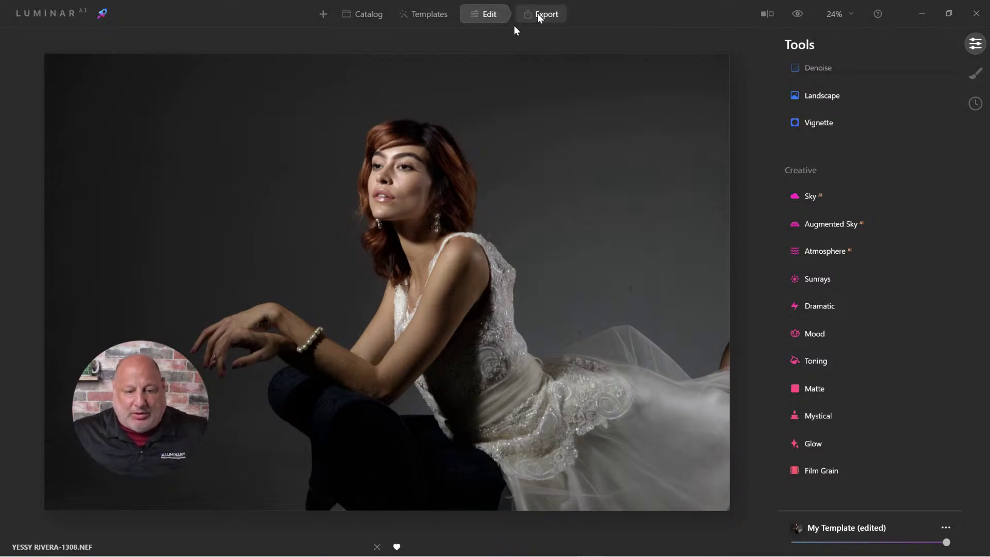
click(428, 6)
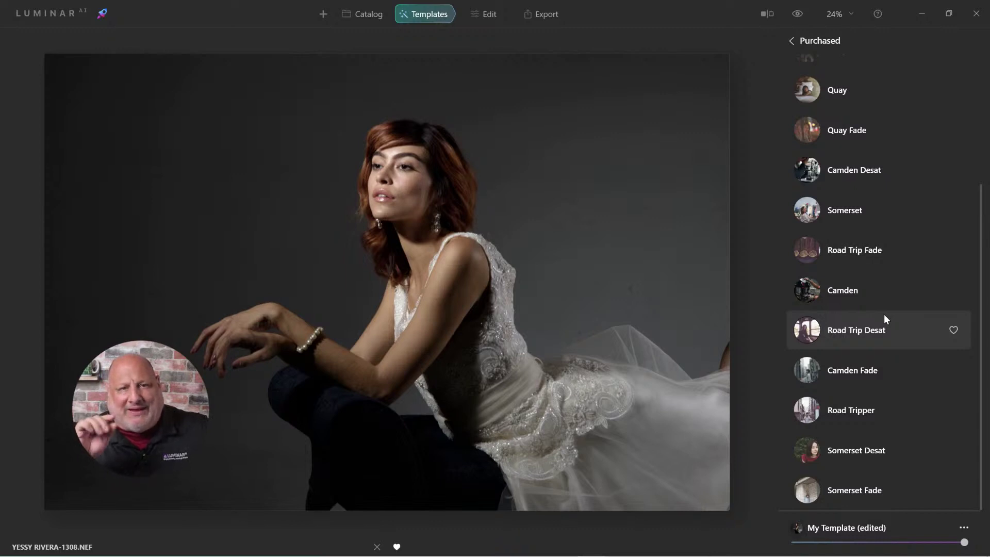
click(791, 42)
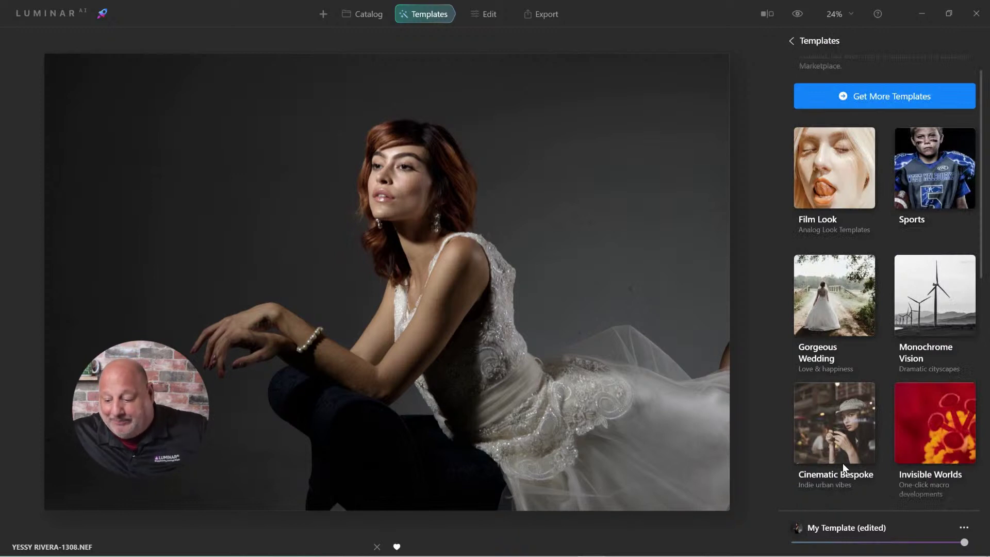
scroll(842, 463, down, 2)
scroll(842, 463, down, 1)
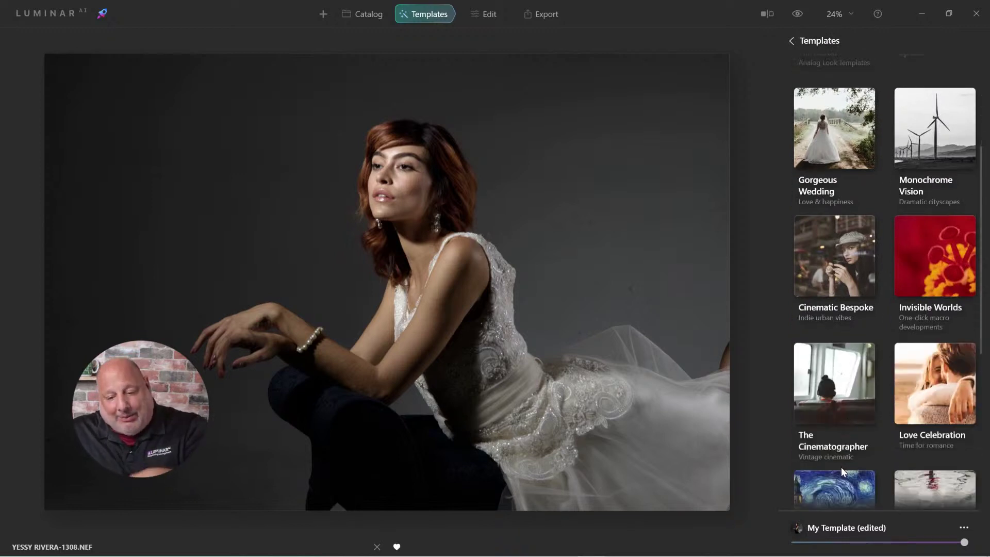
scroll(840, 466, up, 2)
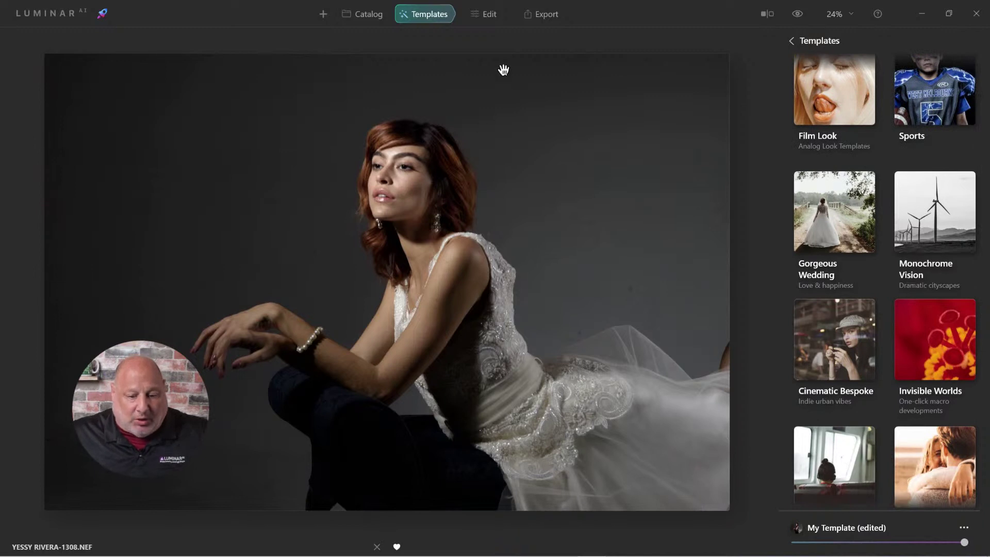
click(486, 13)
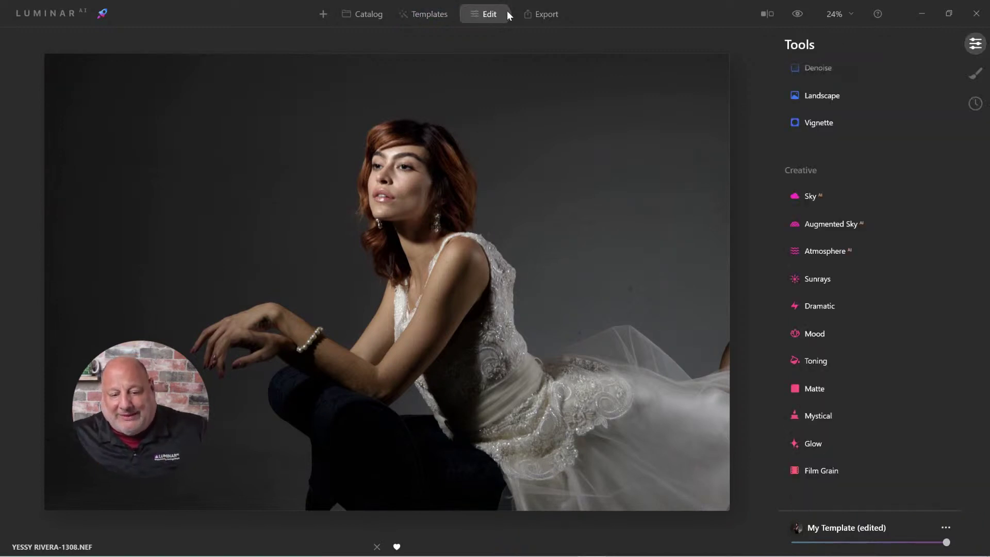
scroll(879, 170, up, 5)
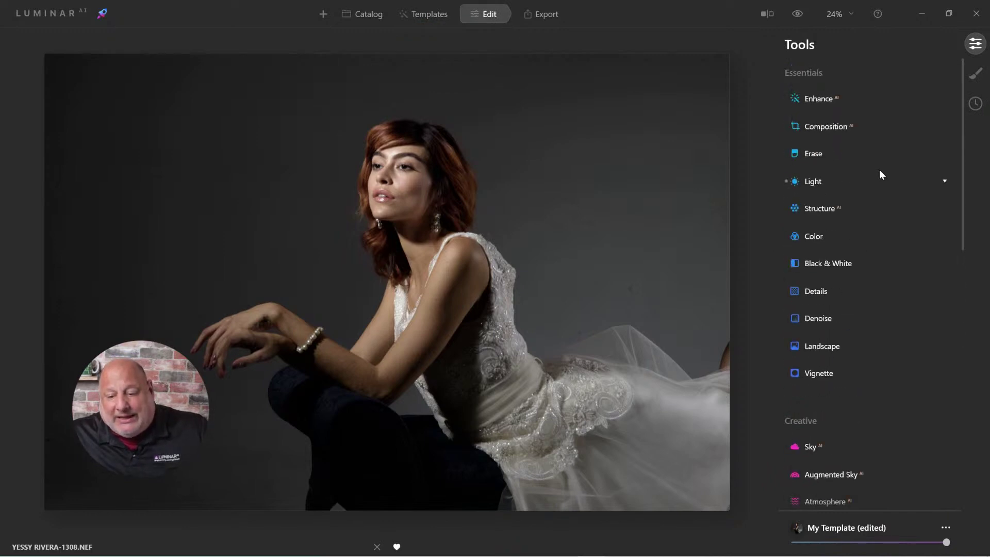
click(814, 98)
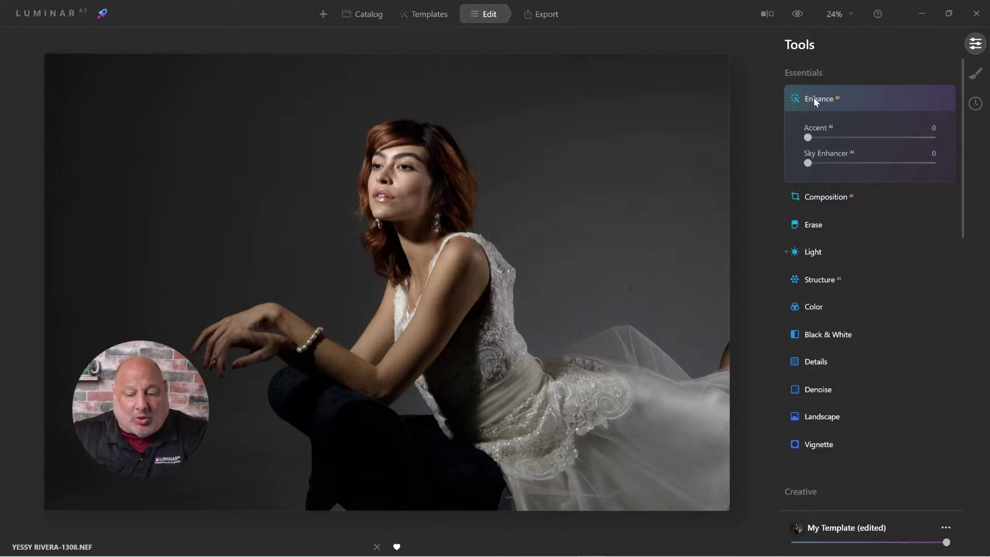
click(813, 97)
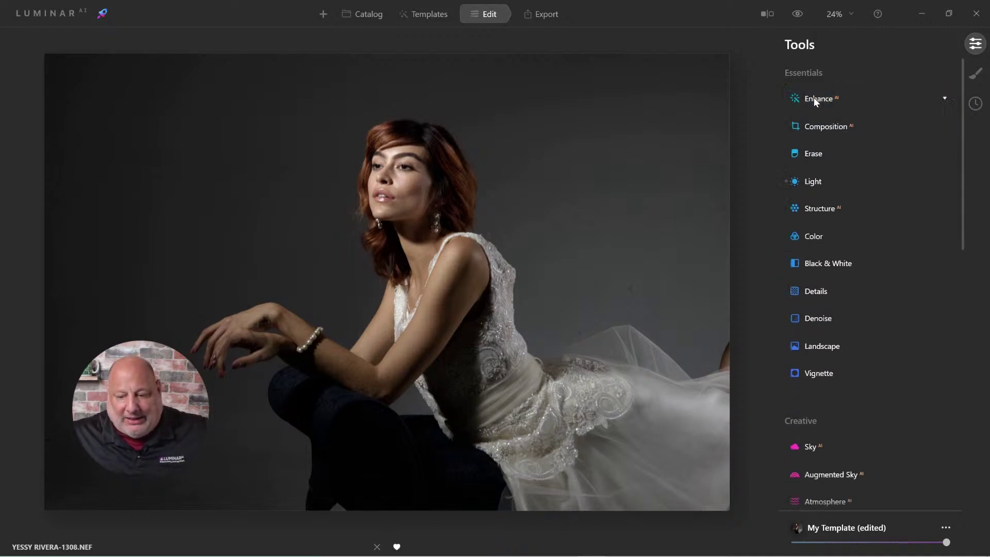
- Set Light's Blacks & Whites to Whites 11 and Blacks -19
click(813, 184)
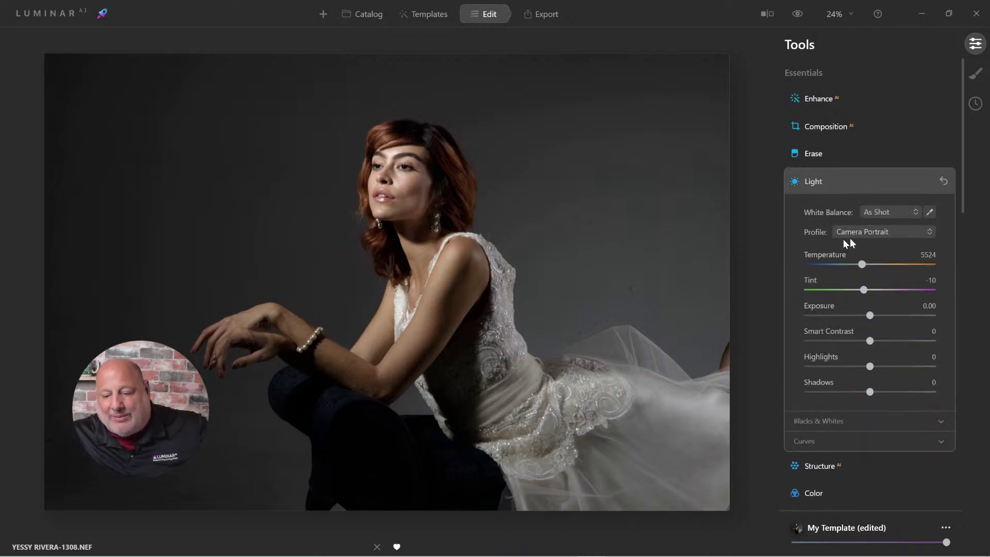
click(817, 422)
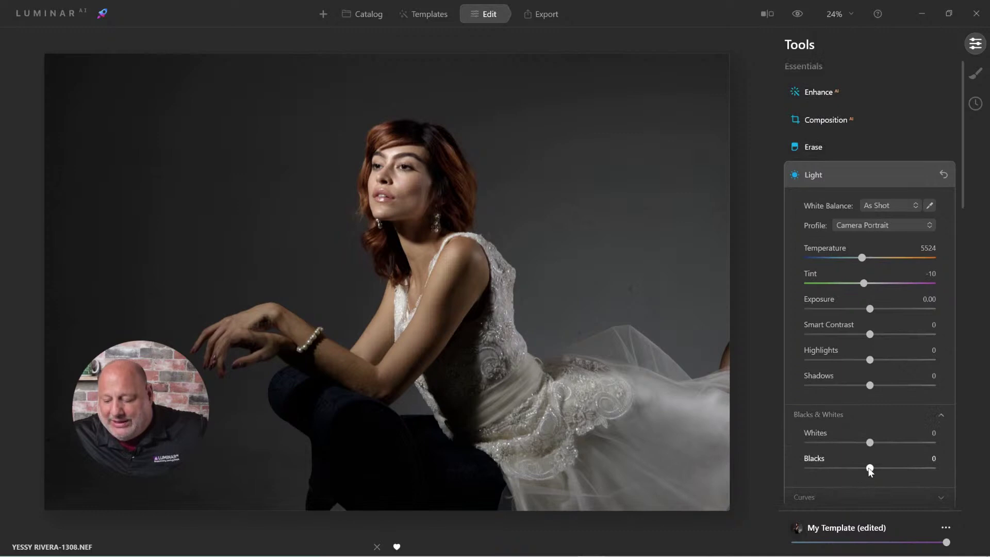
drag(869, 468, 877, 444)
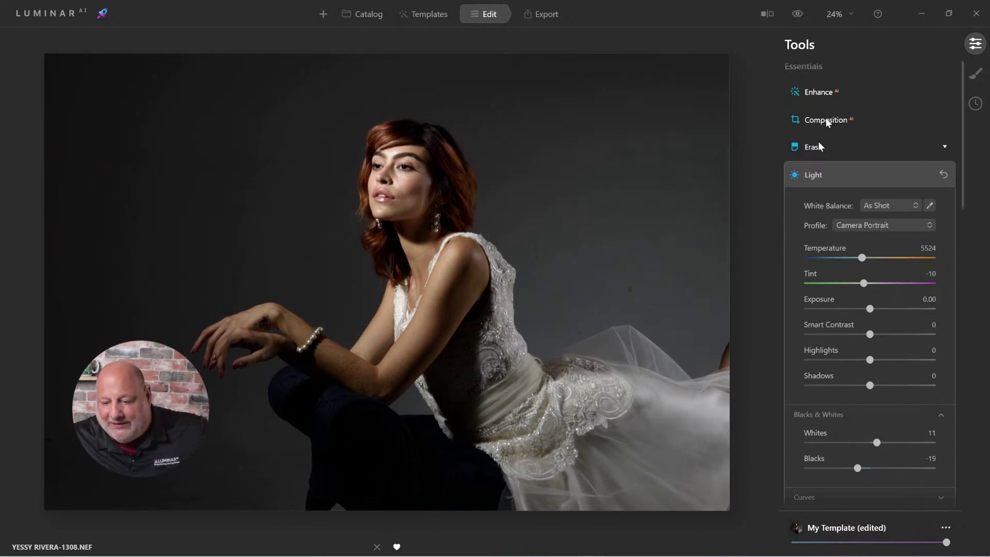
click(806, 178)
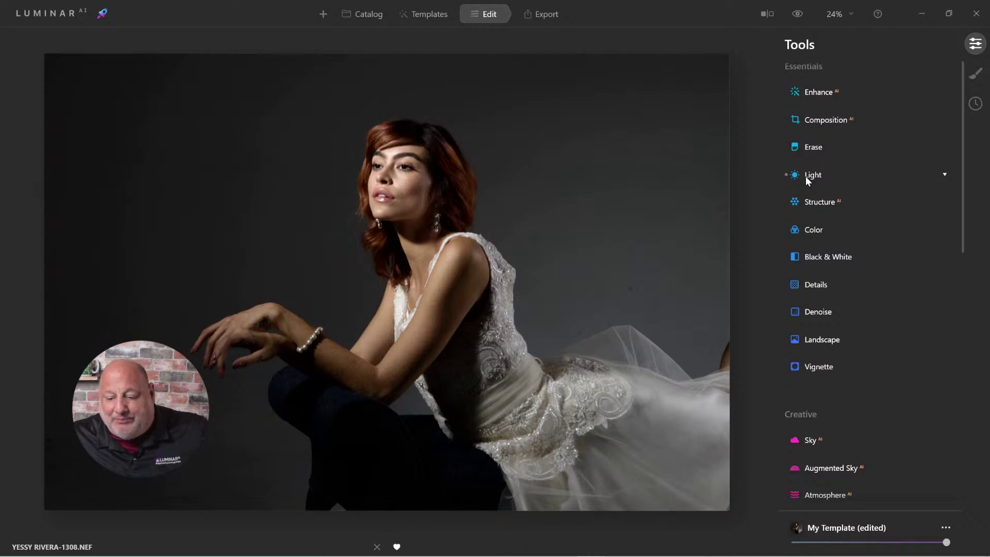
- Convert to Black & White with Red saturation 36 and Yellow 35, then switch the tool off
click(813, 257)
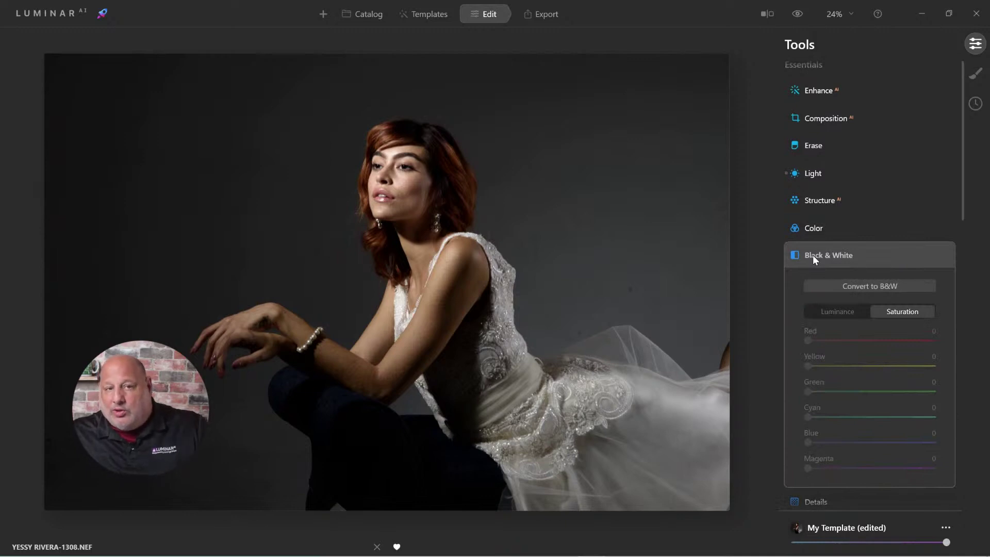
click(865, 285)
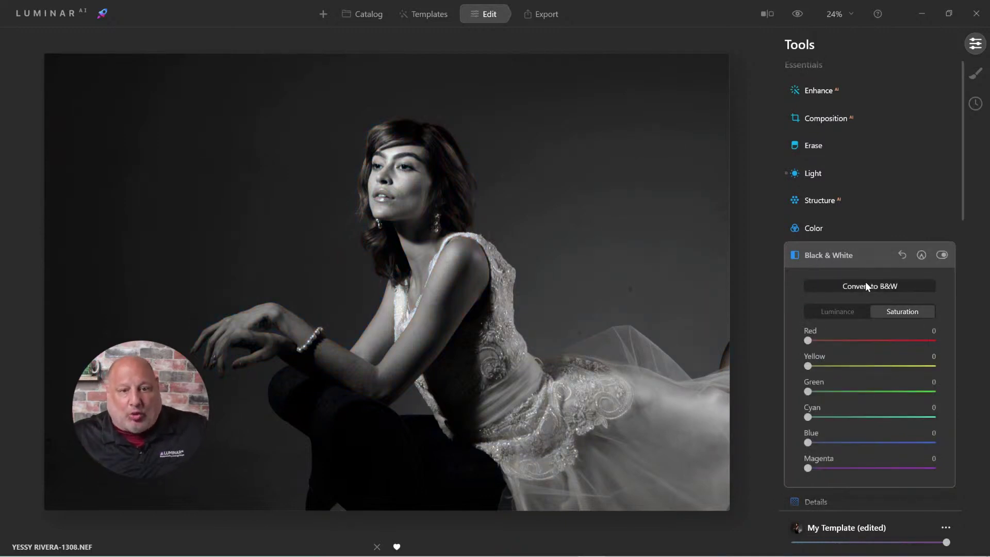
double_click(815, 342)
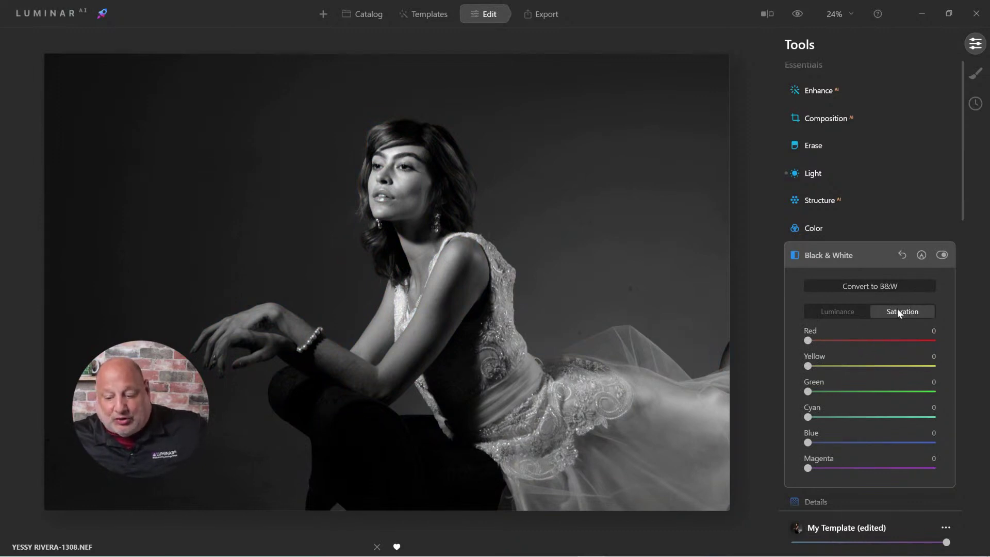
drag(808, 340, 830, 341)
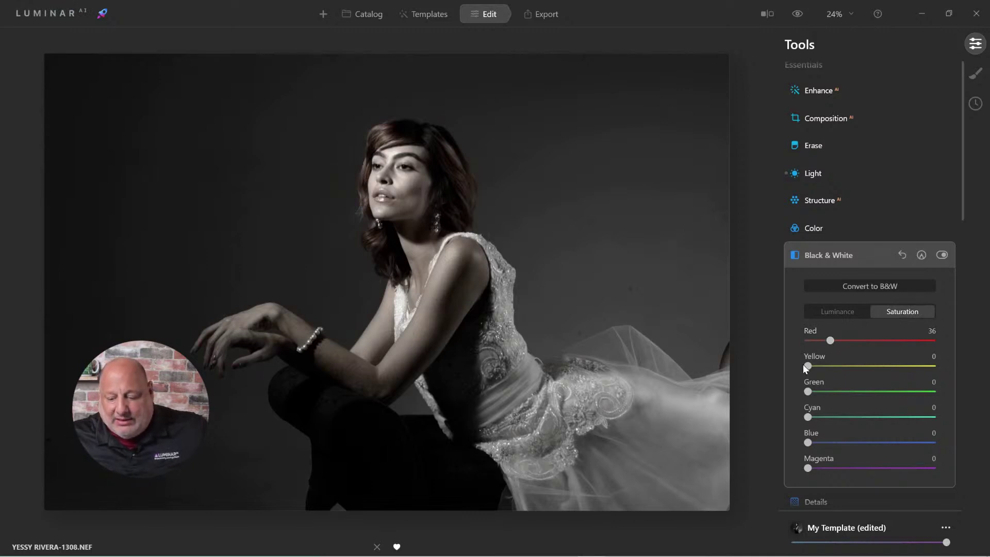
drag(828, 369, 830, 367)
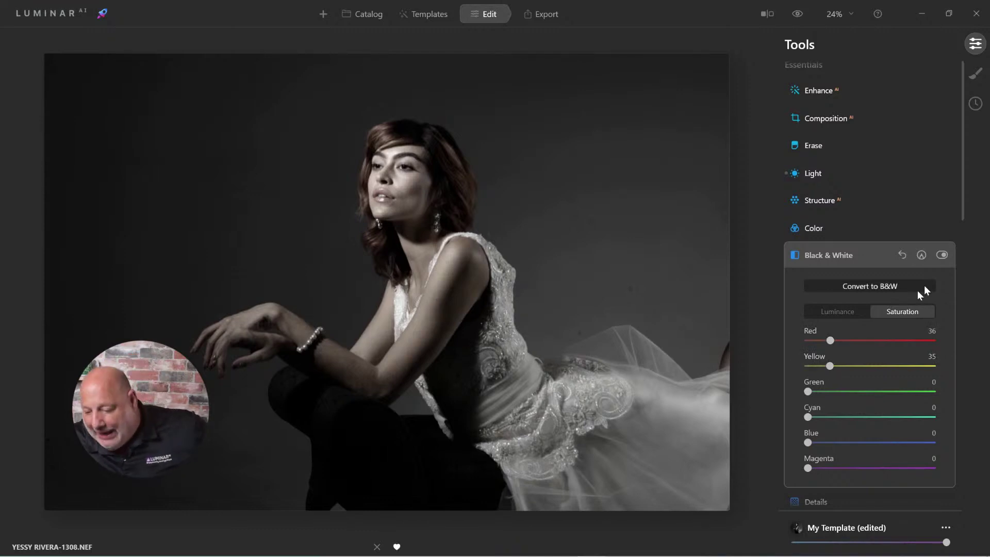
click(942, 256)
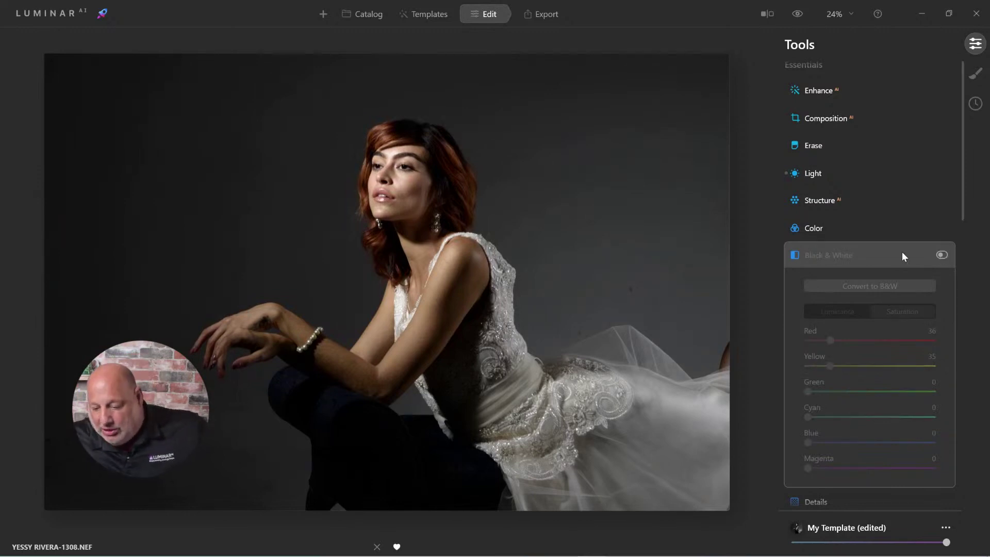
- Set Details to Medium Details 33 and Small Details 10, then scroll down to the Creative tools
click(841, 255)
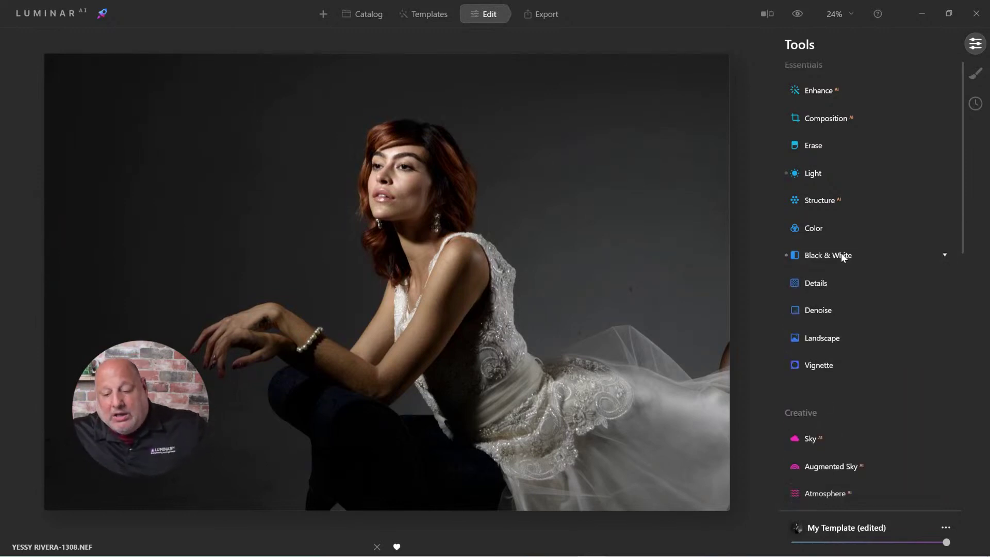
click(818, 282)
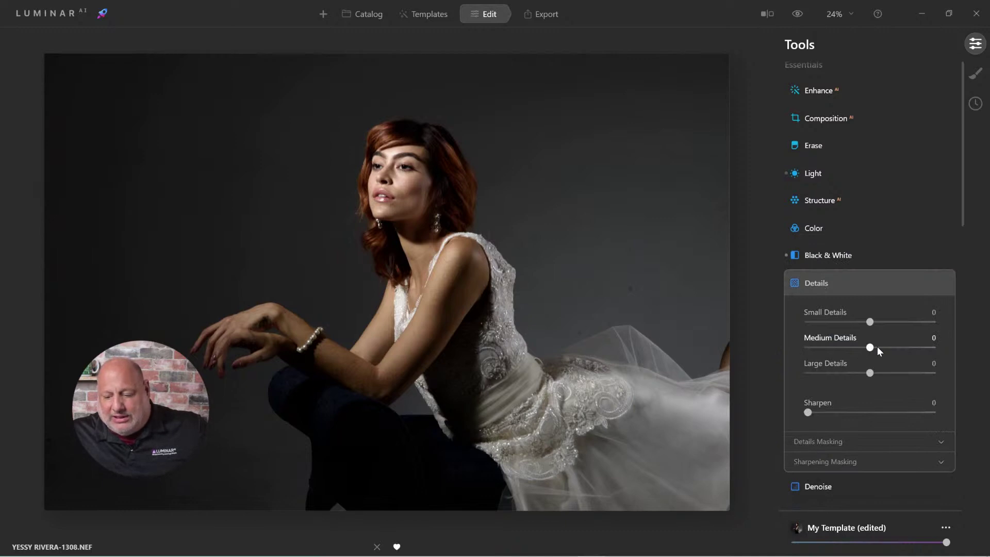
drag(877, 347, 891, 347)
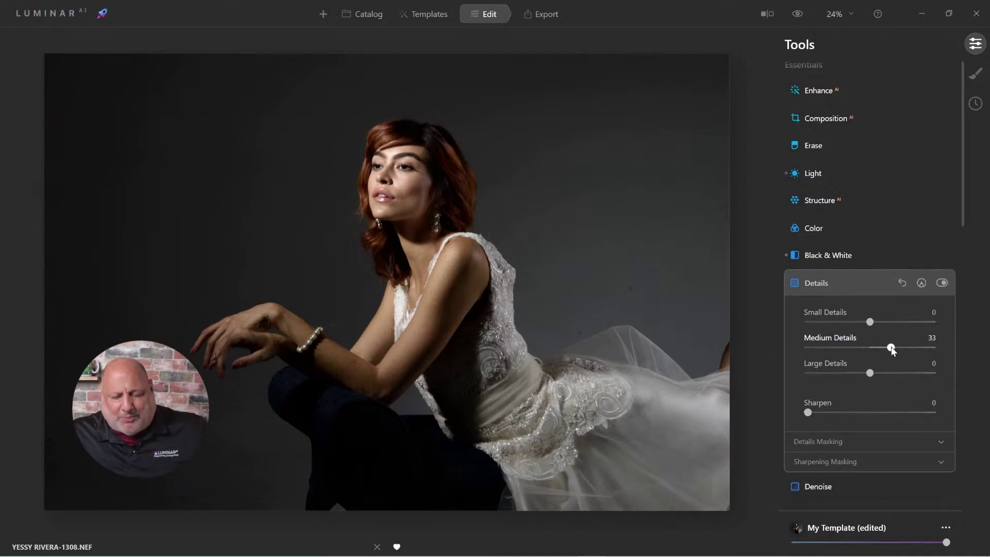
drag(870, 321, 875, 321)
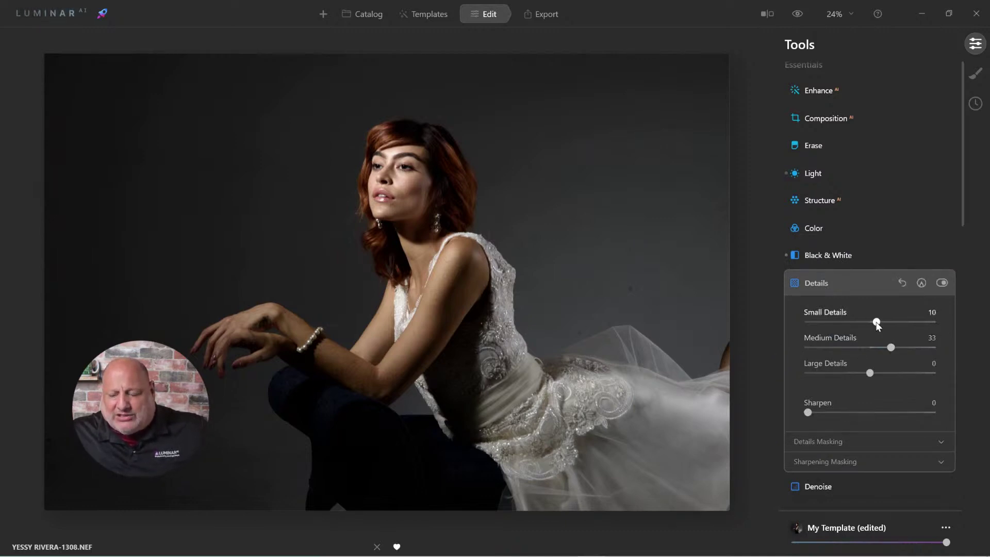
click(818, 282)
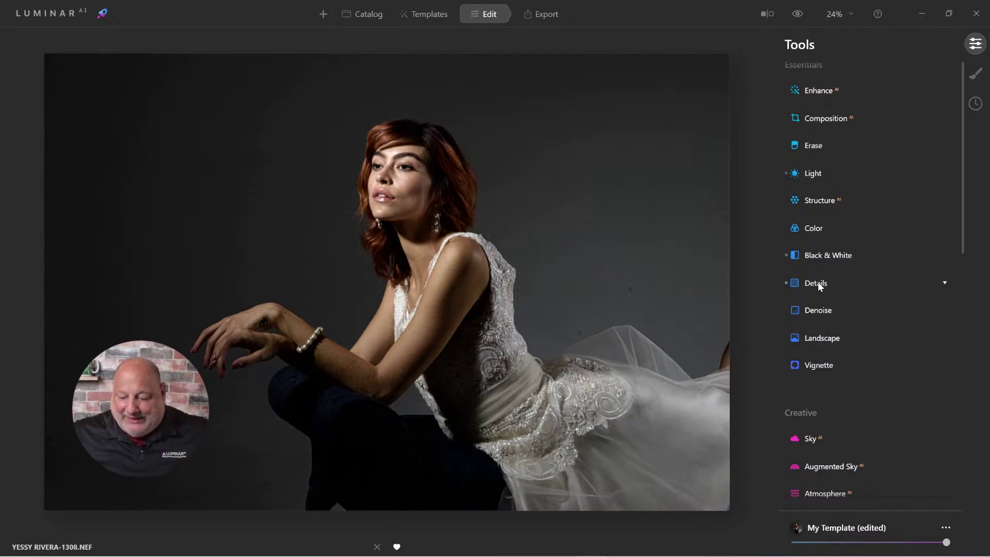
scroll(859, 373, down, 1)
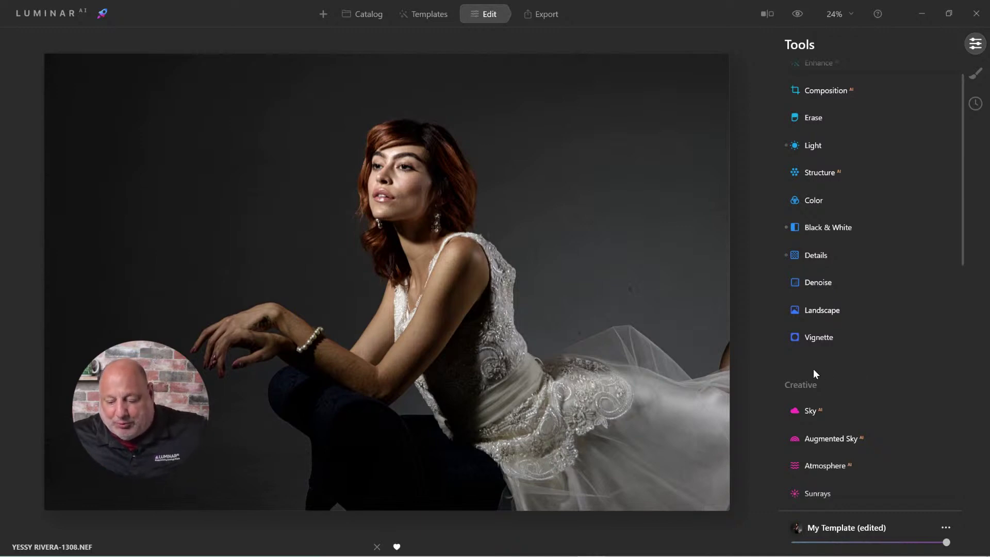
scroll(812, 369, down, 2)
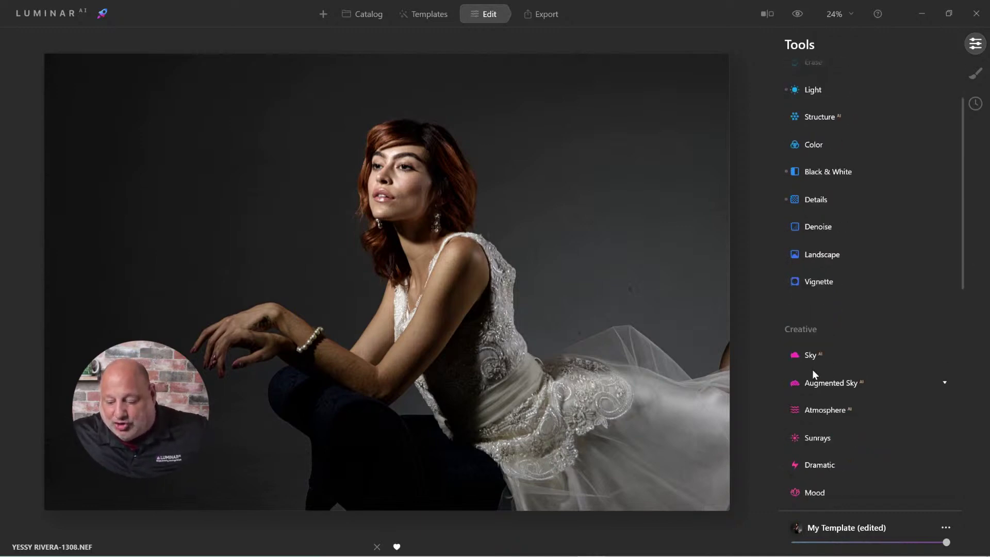
scroll(842, 340, down, 2)
scroll(842, 323, down, 3)
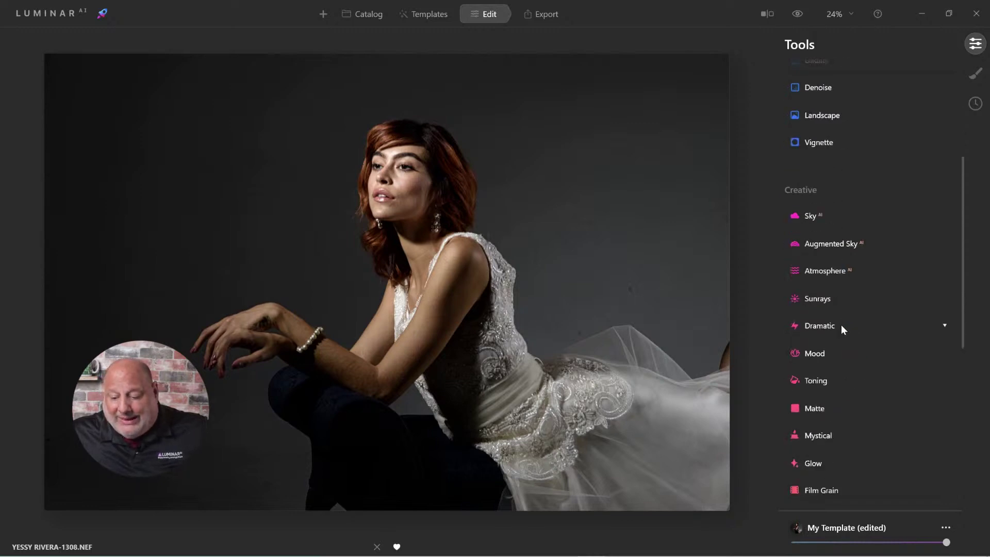
- Apply the Dallas LUT in Mood at Amount 75, Contrast 16 and Saturation -12
click(821, 353)
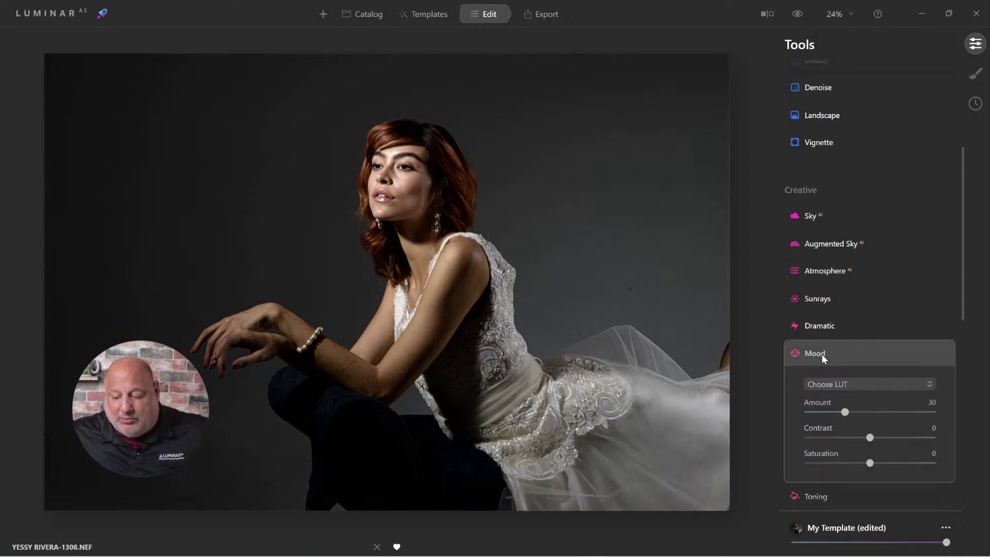
click(861, 388)
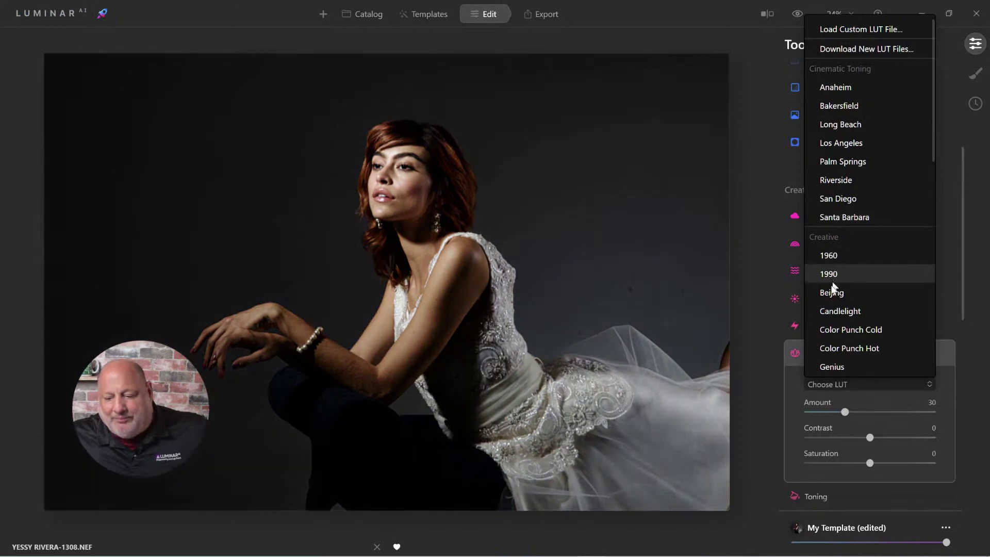
scroll(849, 330, down, 5)
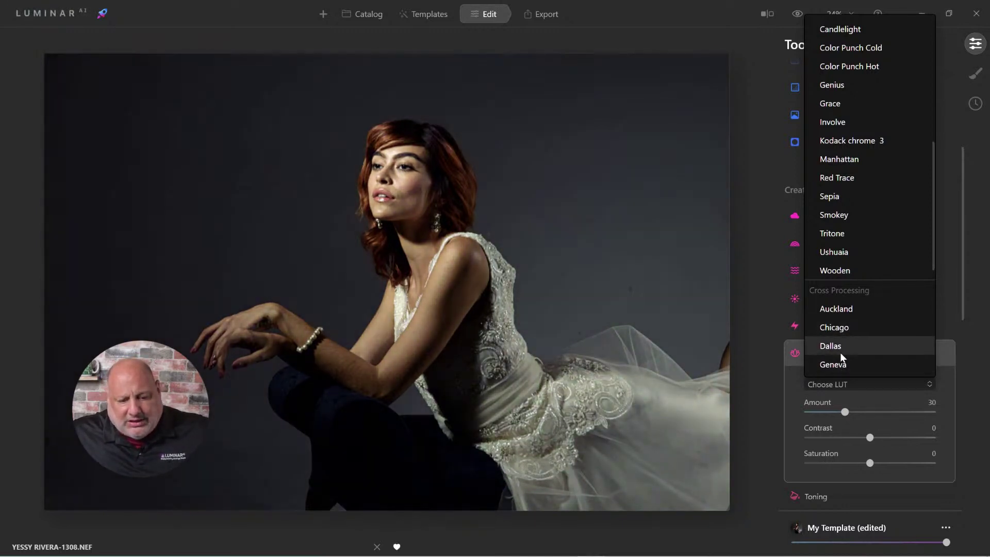
click(837, 351)
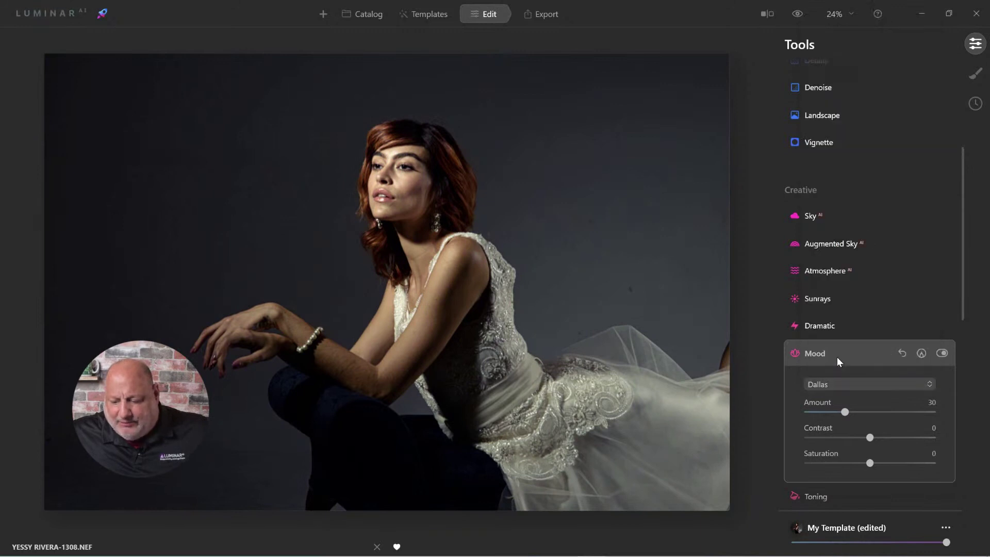
drag(844, 412, 902, 413)
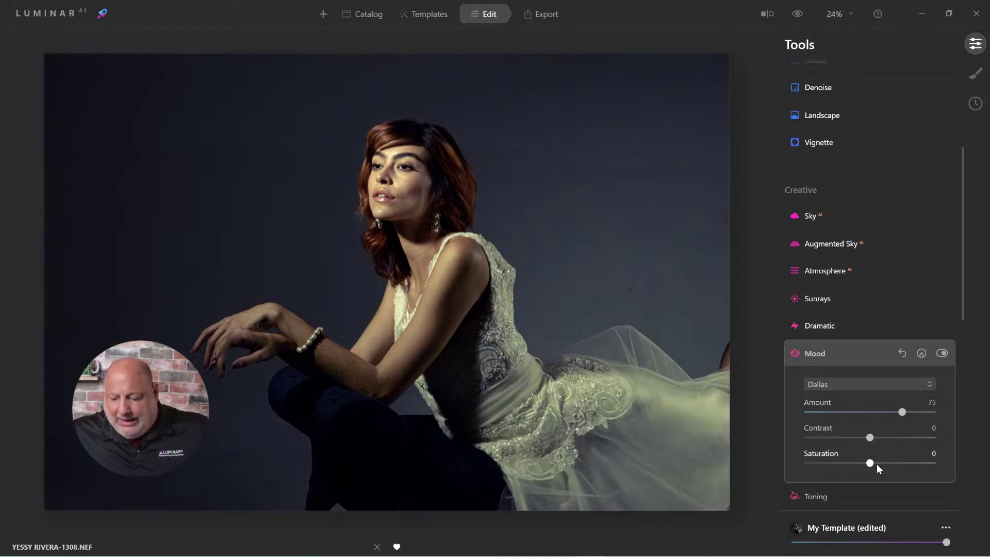
drag(870, 463, 828, 465)
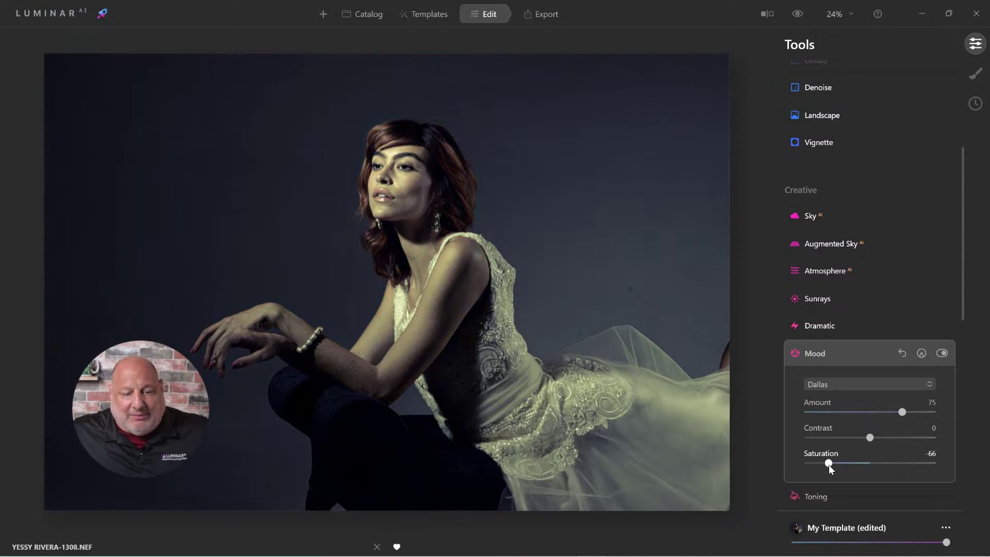
drag(828, 465, 866, 464)
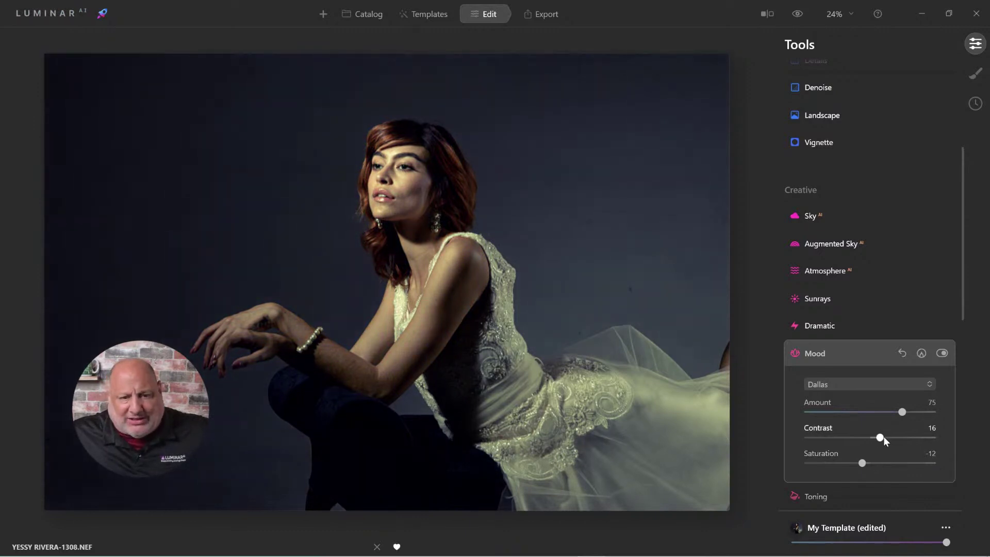
- Collapse Mood and compare the Dallas edit against the original photo
click(807, 352)
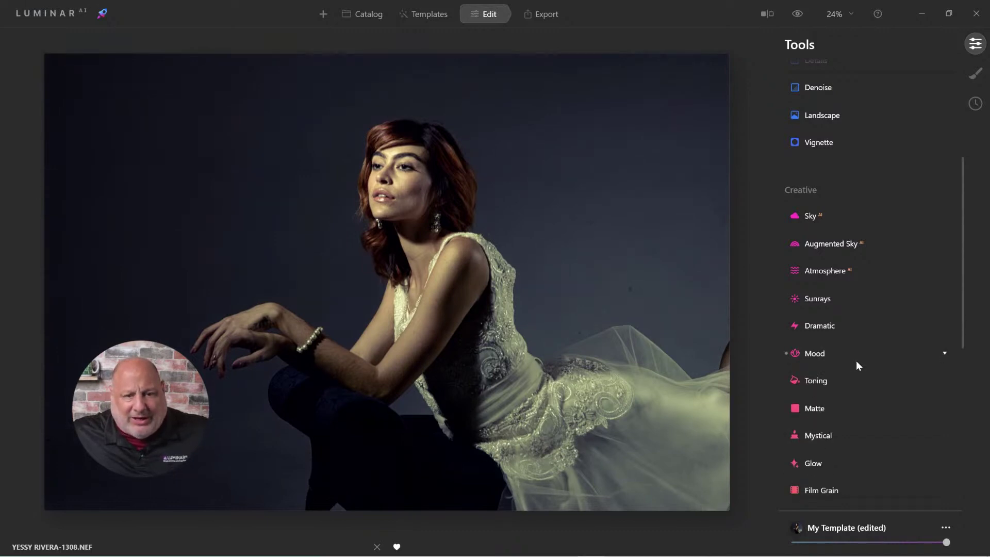
click(798, 15)
click(798, 15)
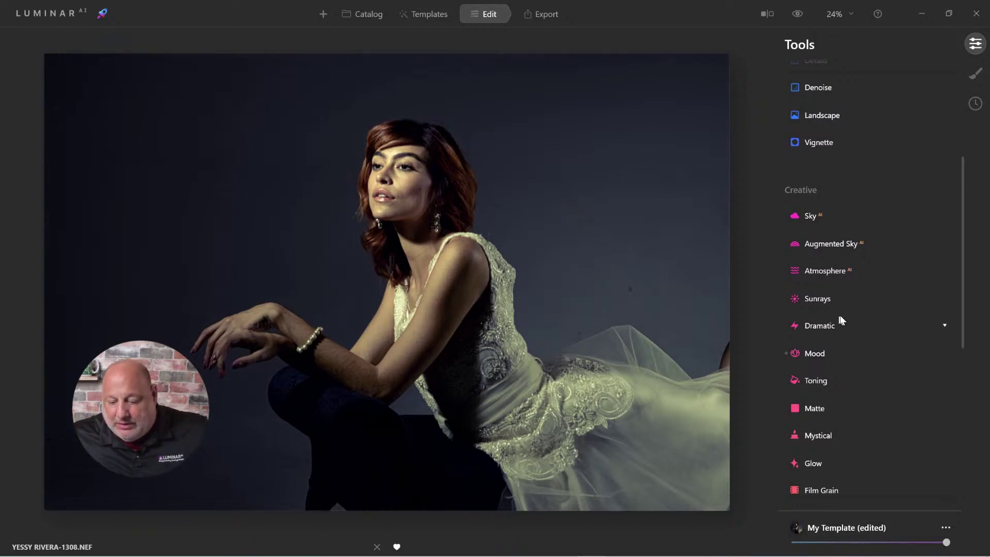
- Set Dramatic to Amount 49, Local Contrast 60, Brightness -2, Saturation -25, comparing it on and off
click(823, 325)
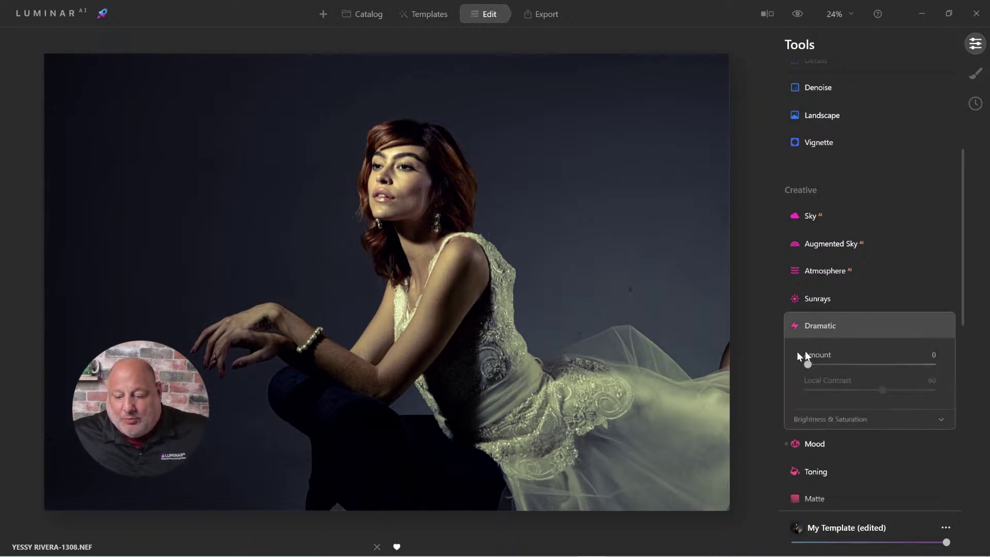
drag(809, 365, 865, 365)
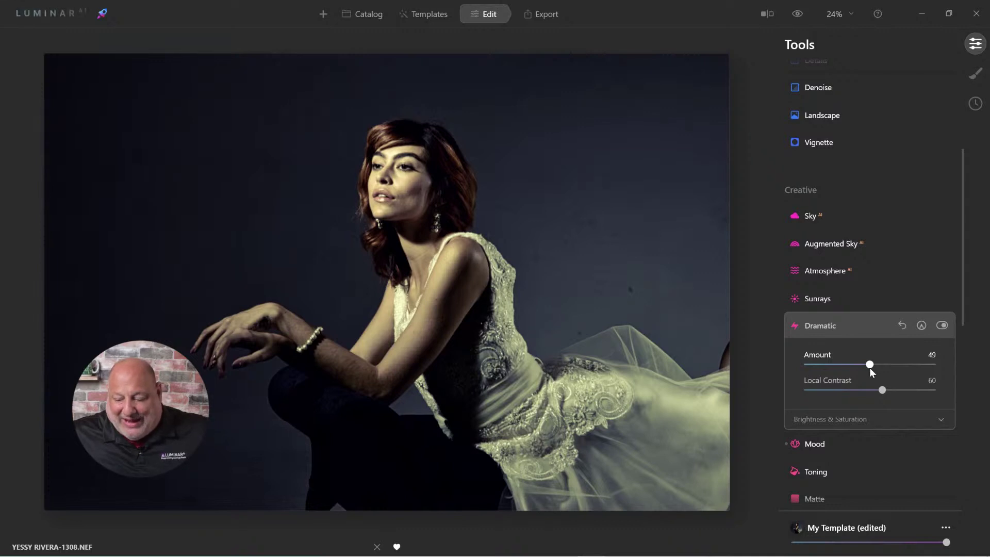
click(856, 419)
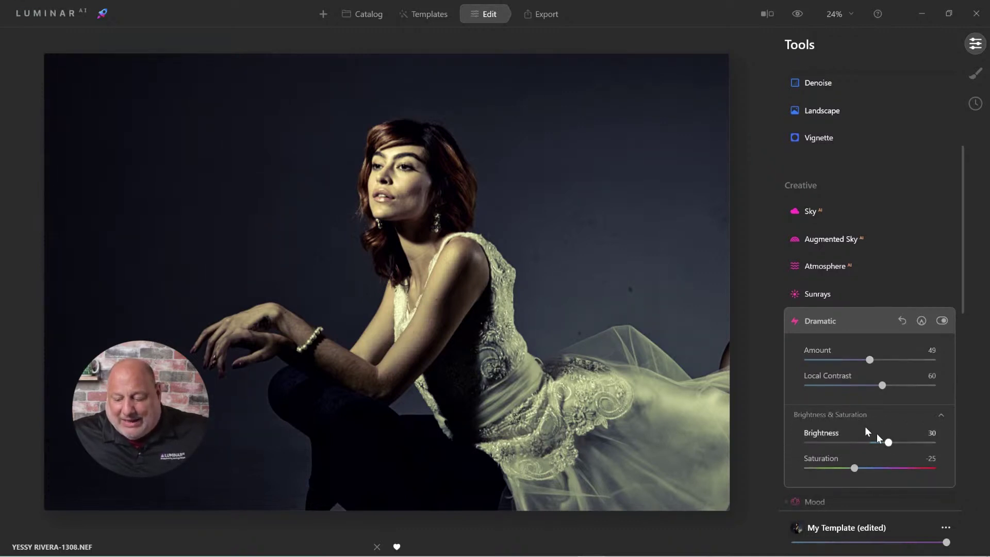
drag(887, 443, 874, 447)
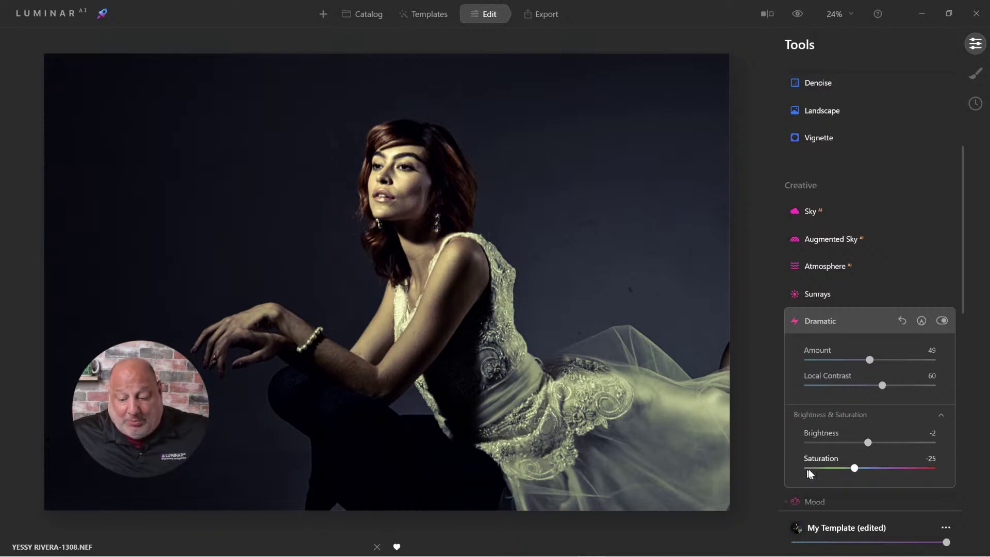
click(940, 321)
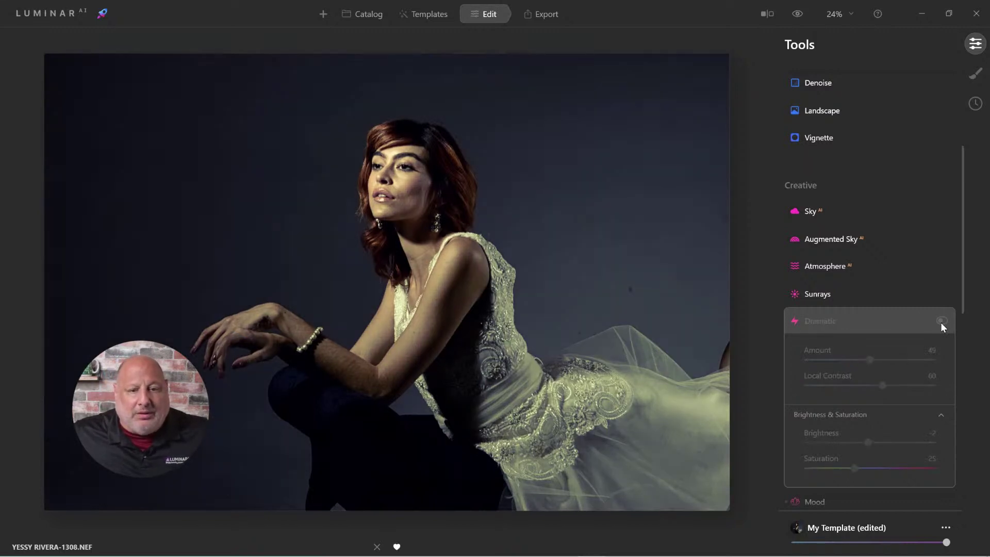
click(941, 322)
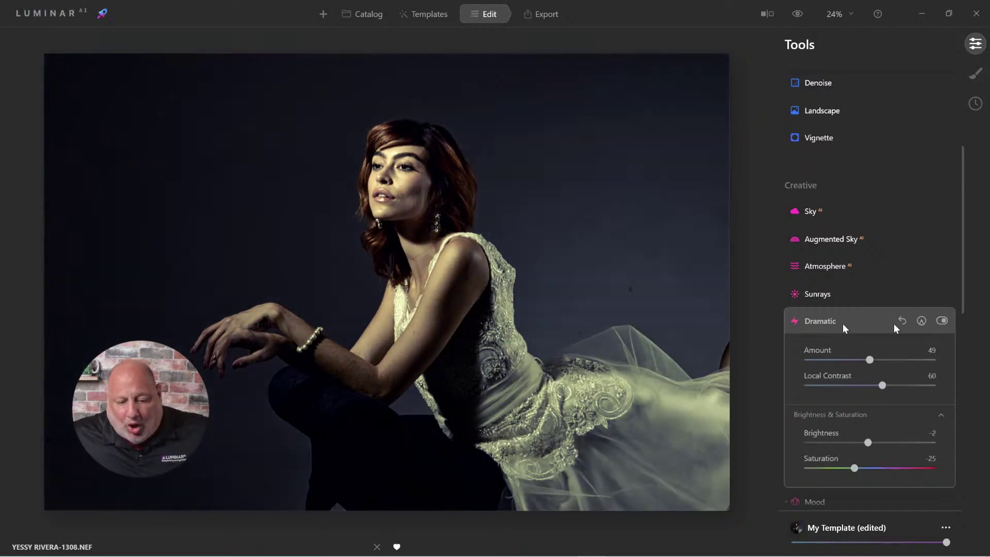
- Zoom in on the face to inspect the Dramatic effect, then fold its panel away
scroll(431, 180, up, 2)
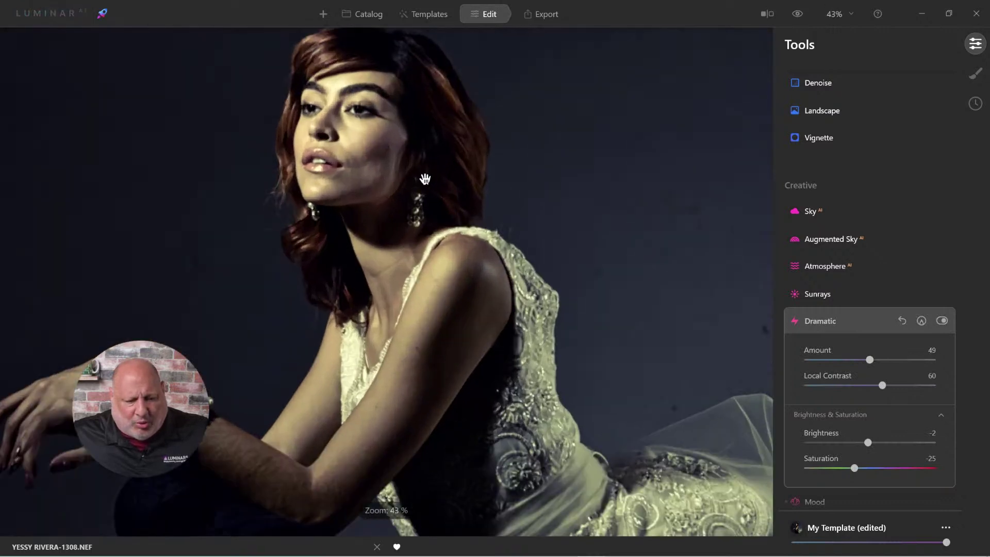
scroll(420, 177, up, 2)
drag(515, 239, 515, 211)
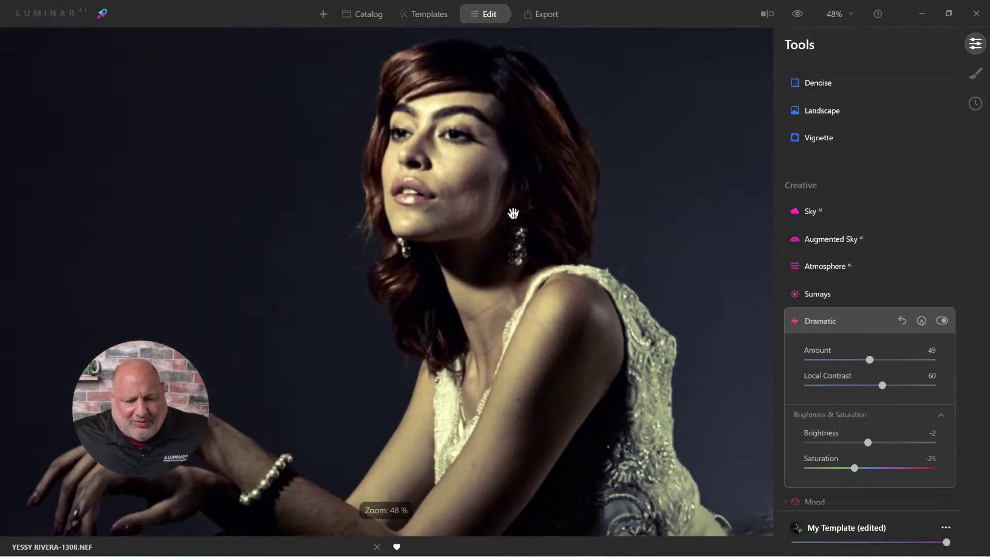
click(811, 320)
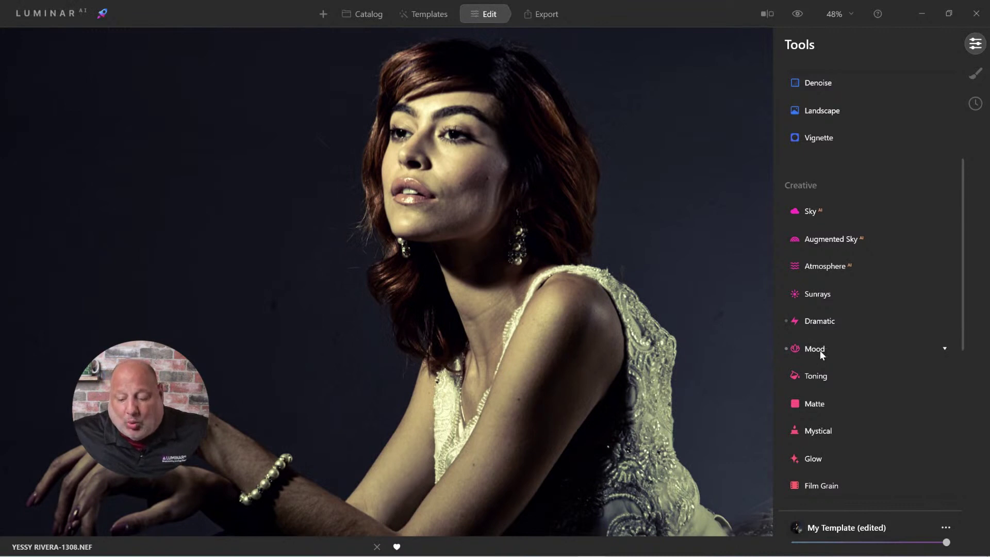
- Apply Matte at Amount 50 and Fade 46 for a faded film look
click(815, 404)
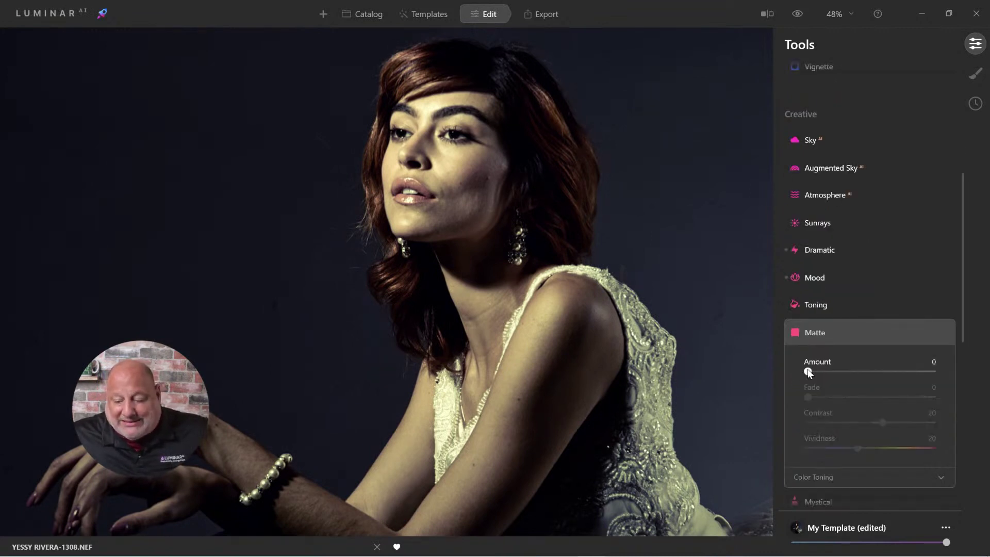
drag(808, 372, 863, 372)
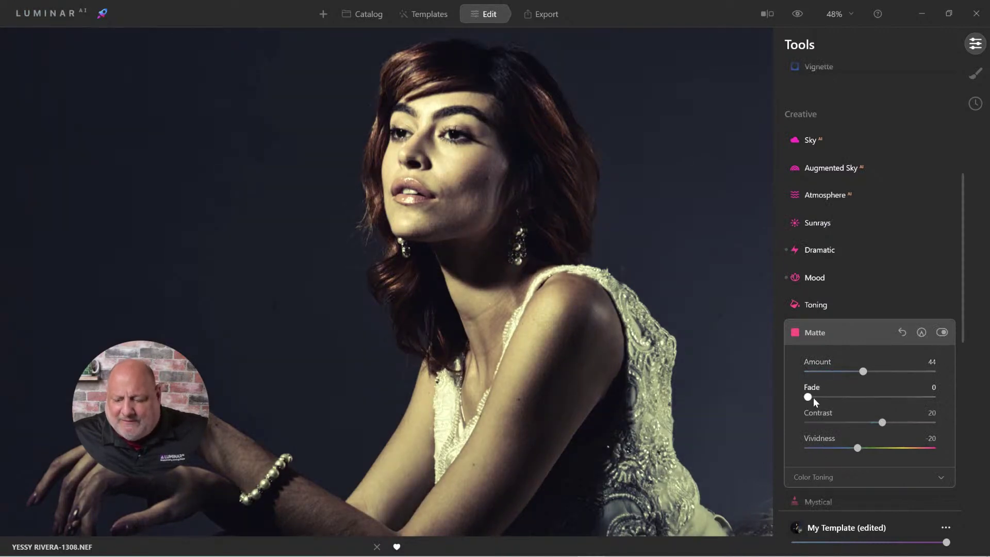
drag(811, 398, 870, 372)
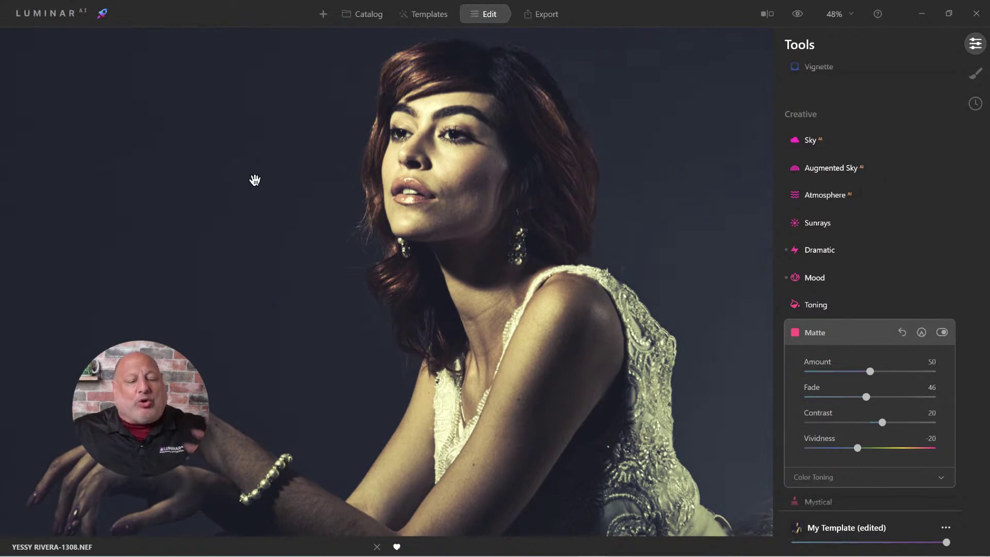
drag(433, 184, 436, 204)
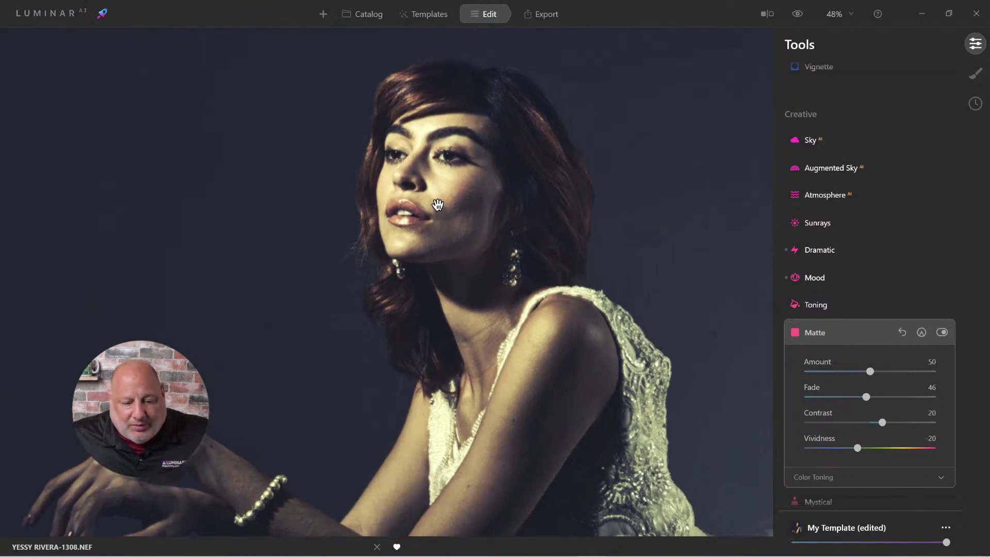
click(797, 15)
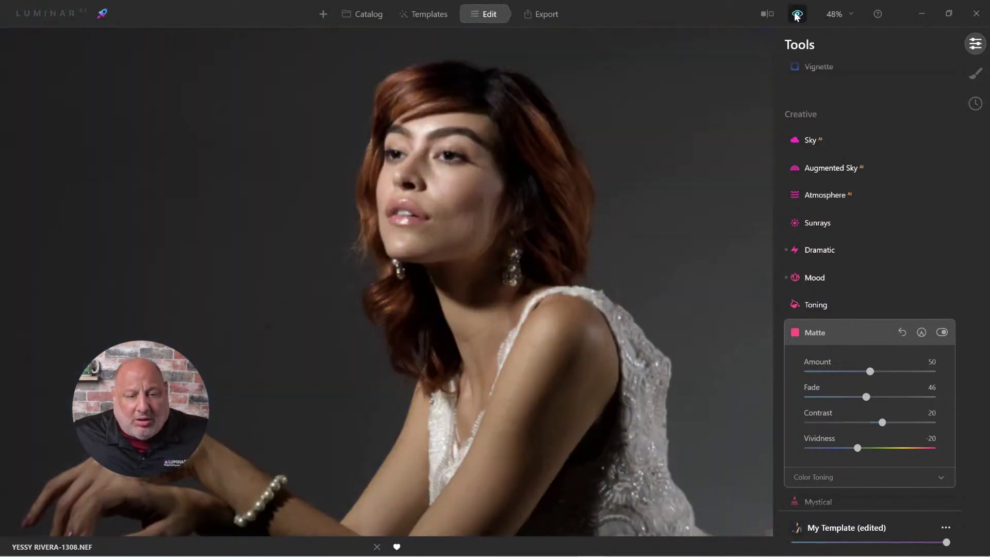
click(797, 15)
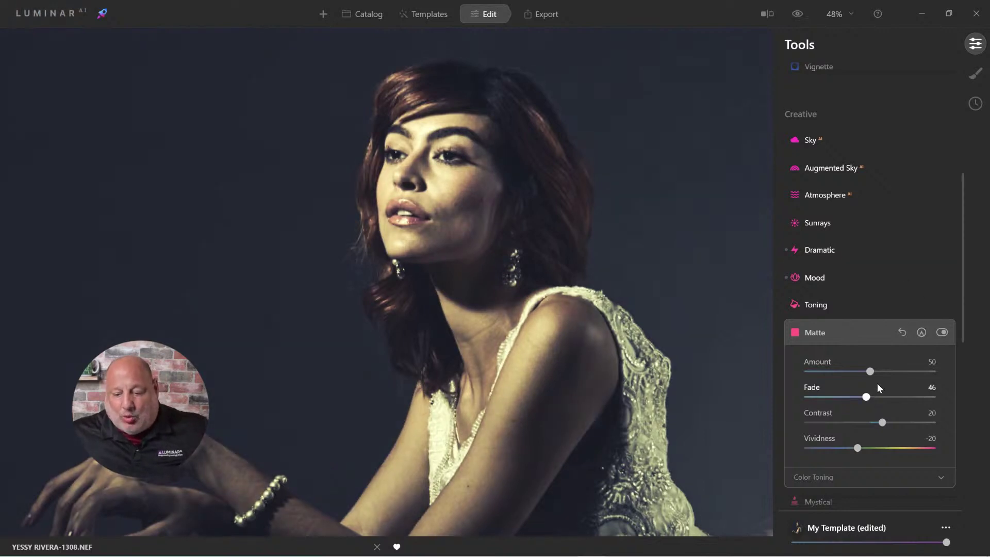
click(821, 333)
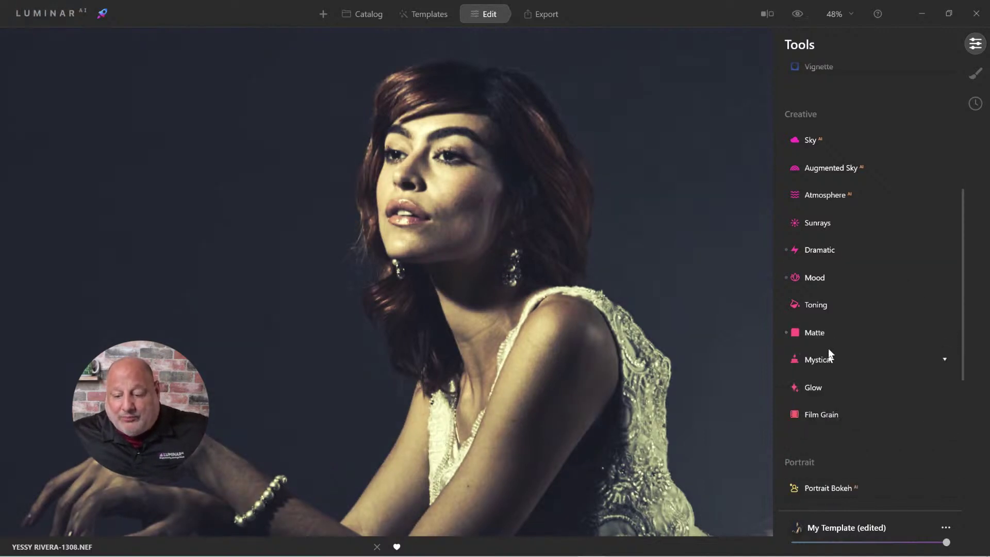
click(825, 277)
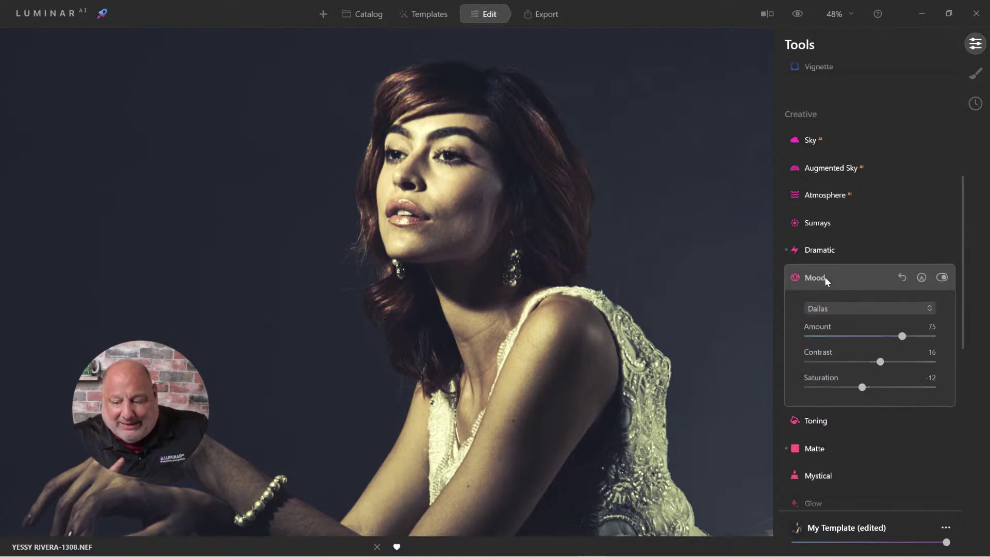
click(949, 273)
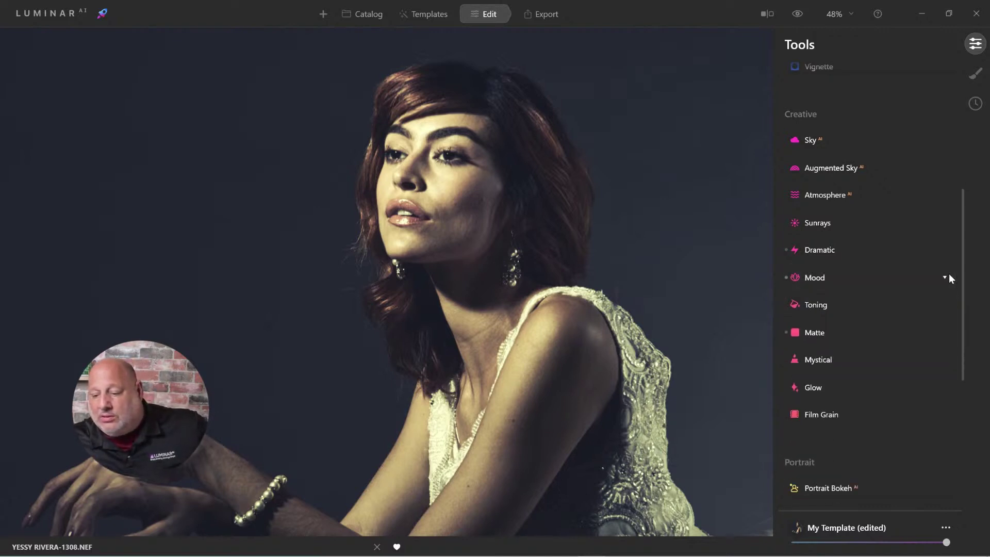
click(824, 279)
click(942, 276)
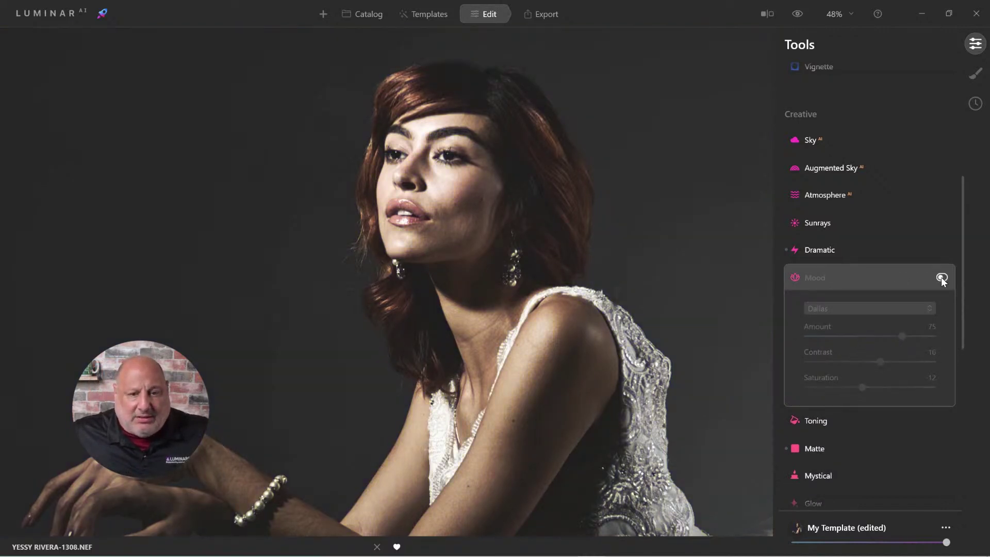
click(941, 277)
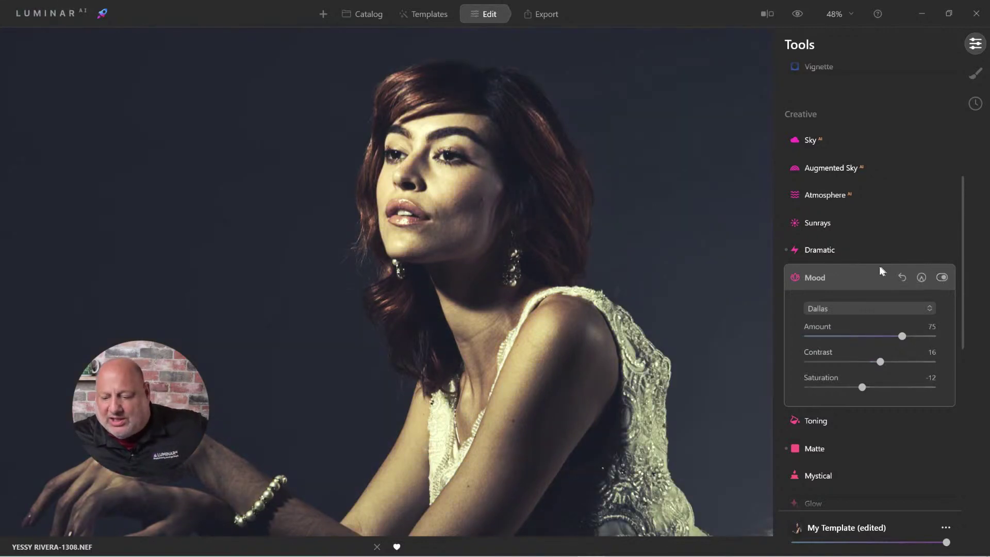
click(827, 252)
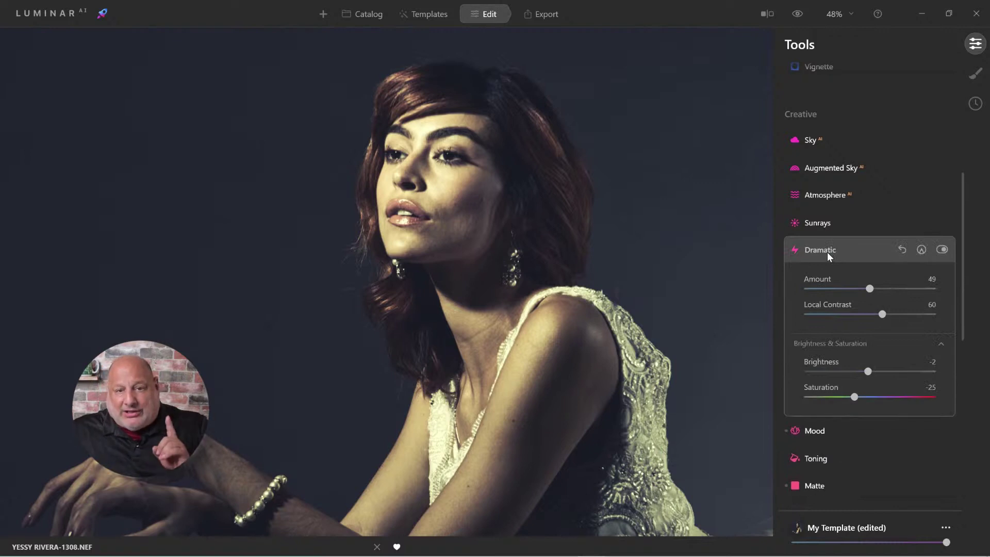
click(942, 249)
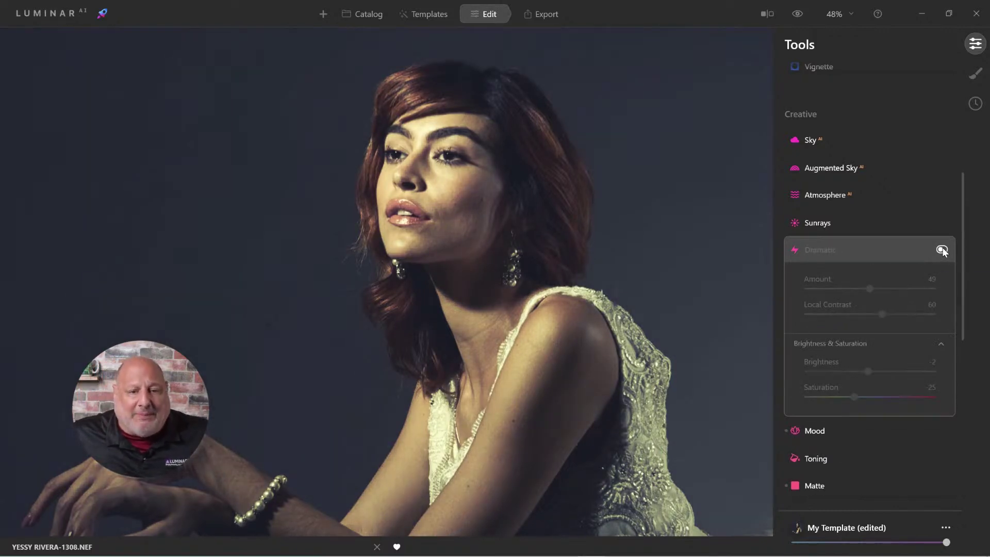
click(942, 249)
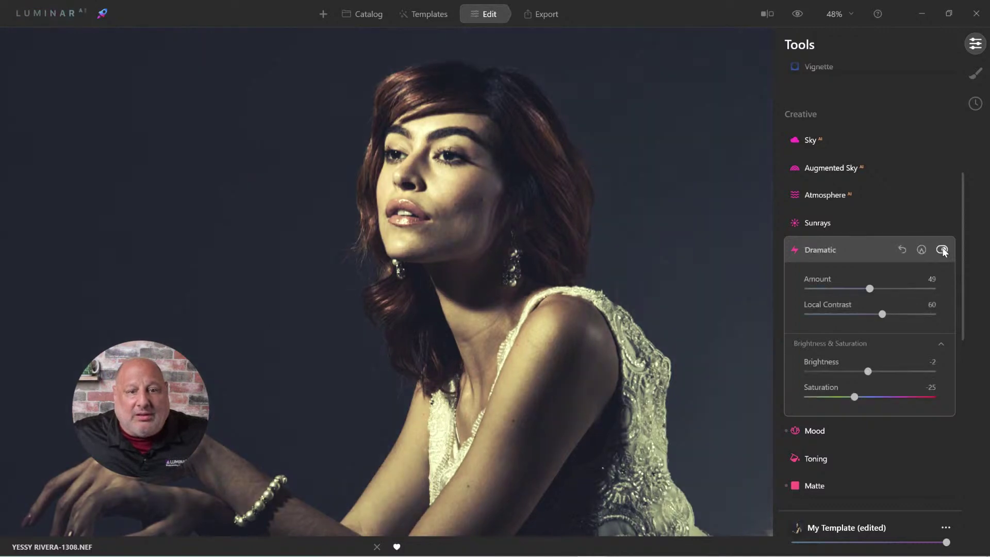
click(806, 248)
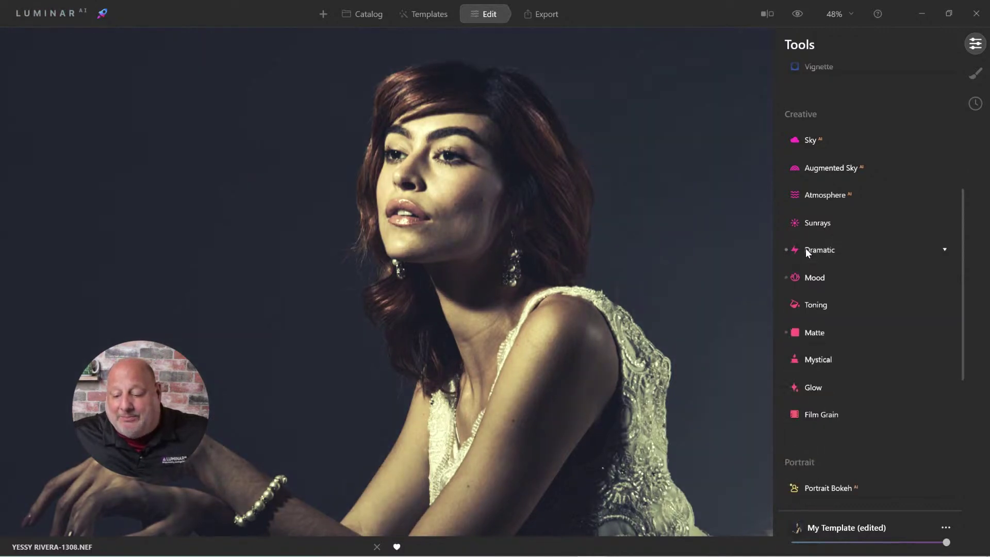
click(813, 333)
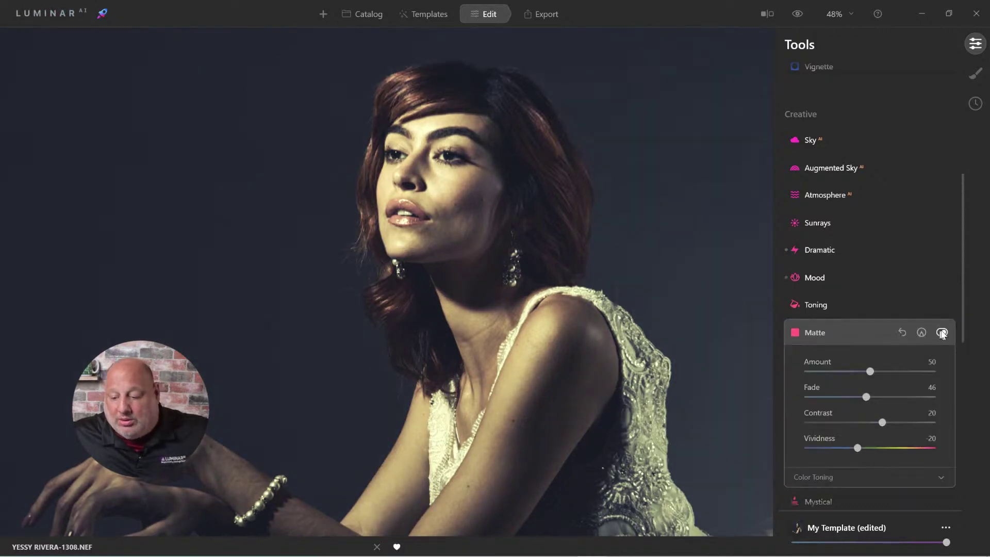
click(942, 332)
click(941, 333)
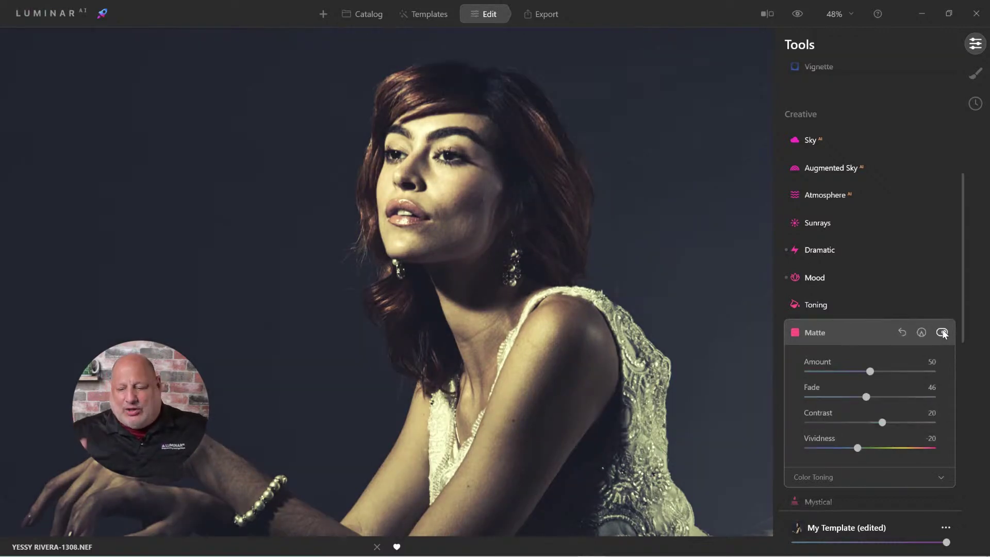
click(813, 333)
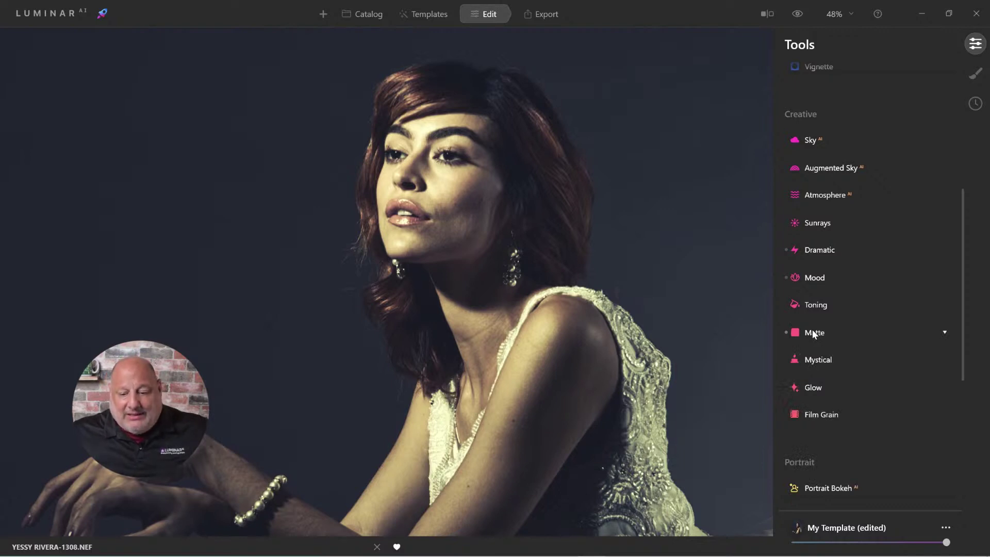
- Soften the Matte effect to Amount 31 and Fade 21
scroll(614, 288, down, 2)
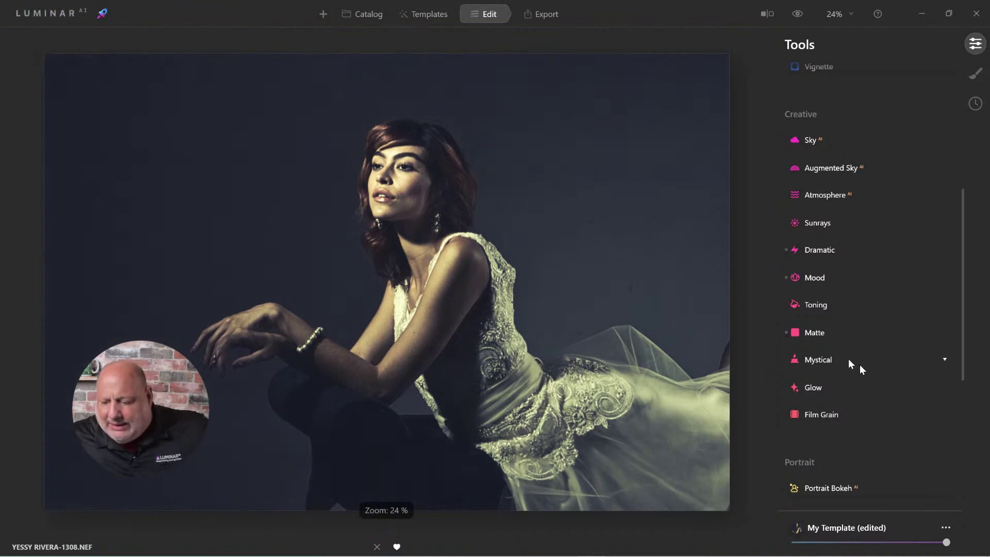
click(816, 332)
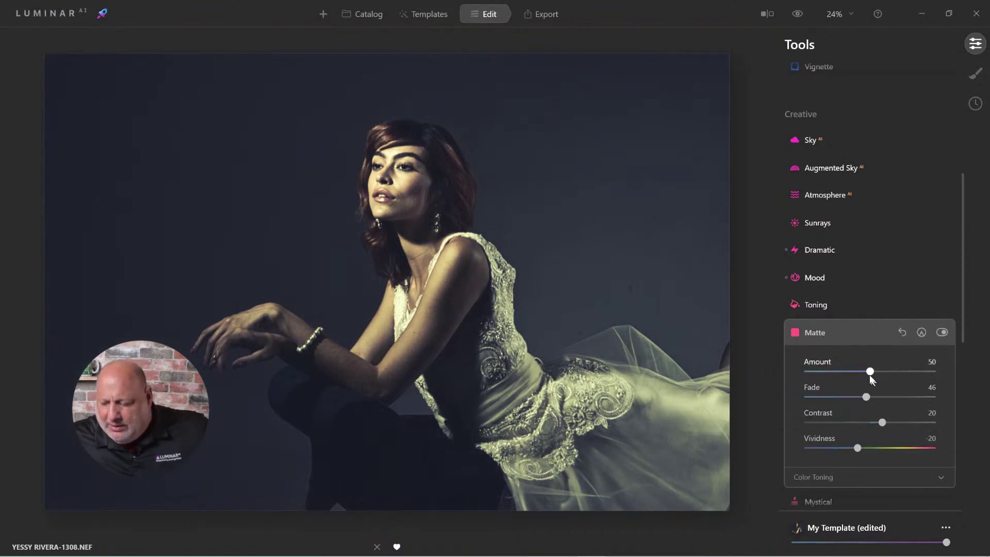
drag(869, 372, 835, 401)
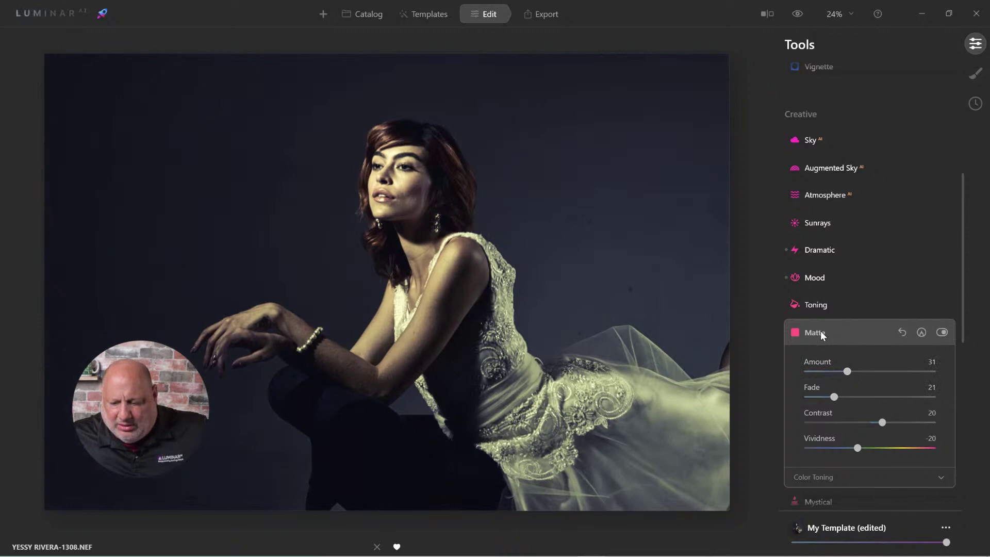
click(874, 342)
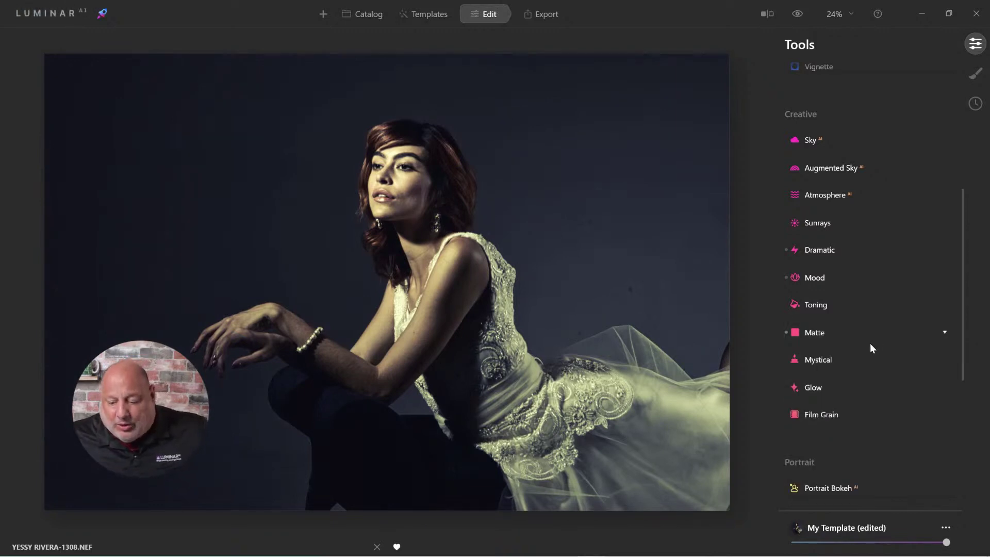
- Zoom the portrait to 100% and pan to the eyes to inspect grain closely
click(817, 414)
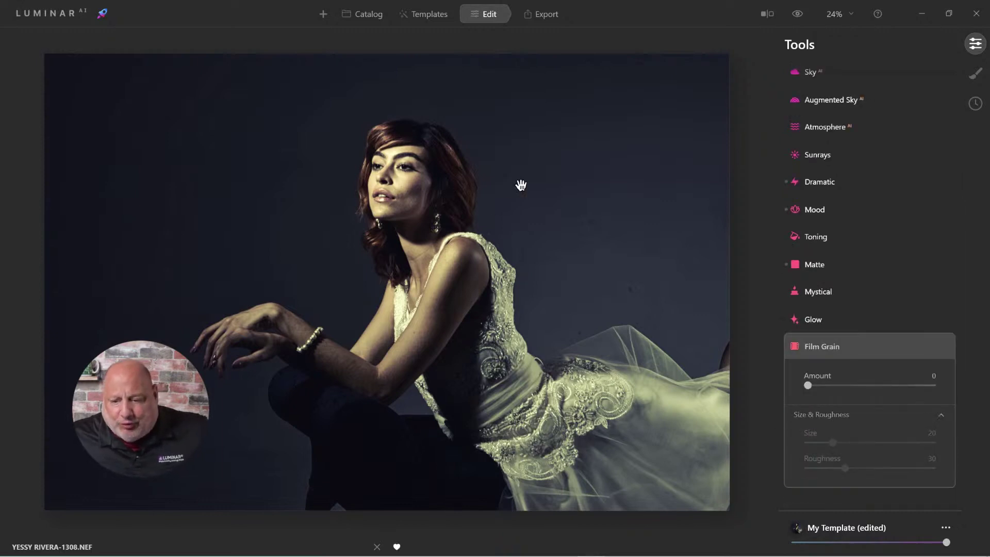
click(843, 16)
click(842, 98)
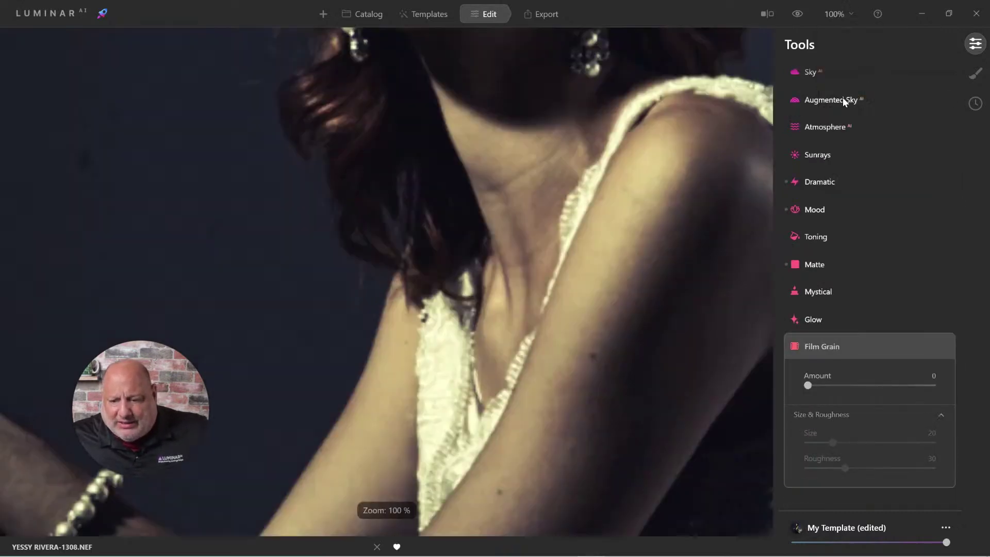
drag(656, 126, 287, 496)
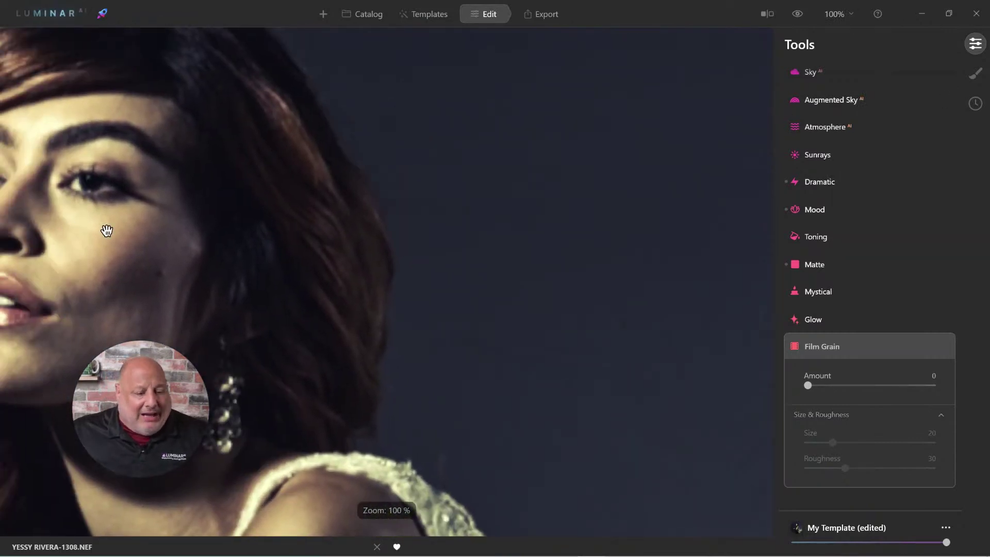
drag(148, 247, 206, 258)
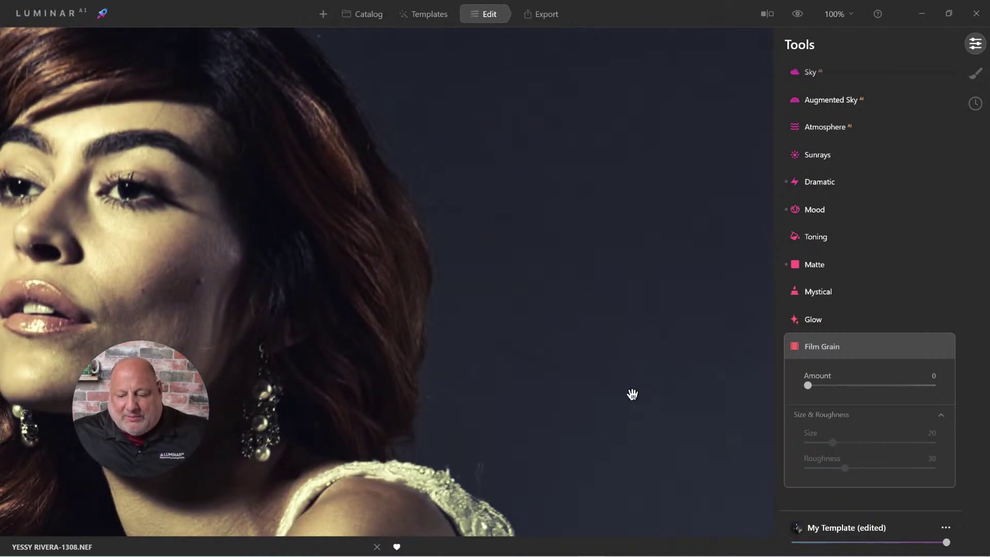
- Push Film Grain Amount, Size and Roughness to their maximums to test the extremes
drag(808, 386, 965, 403)
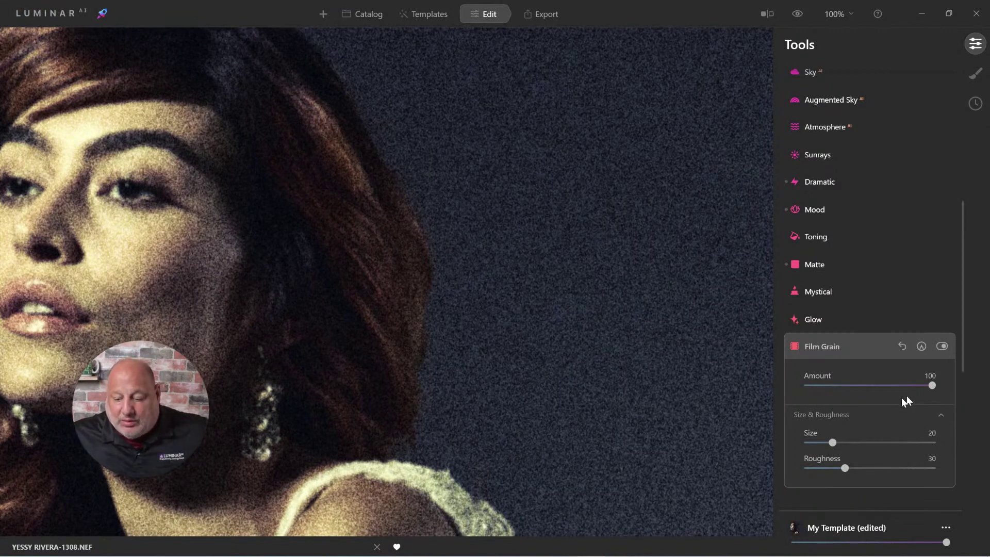
click(832, 415)
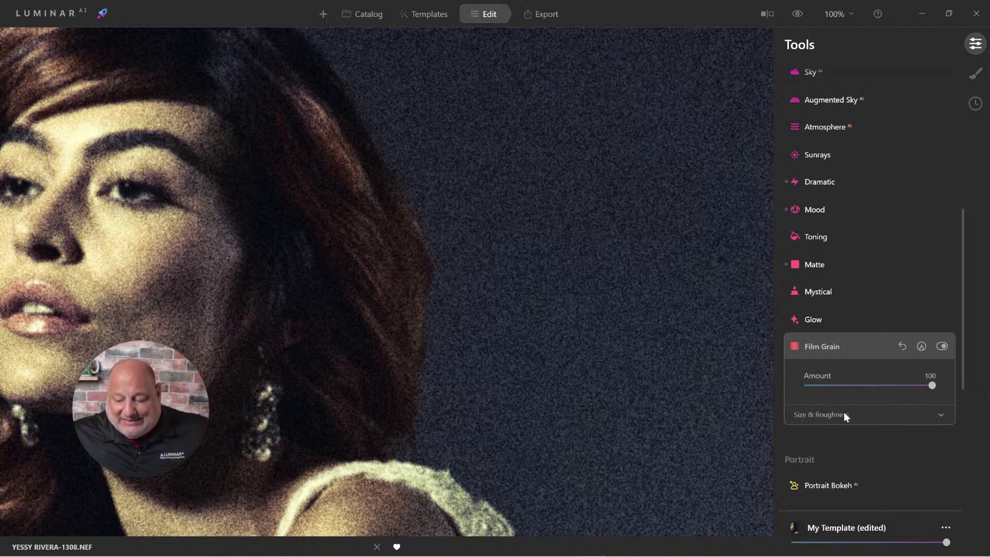
click(843, 414)
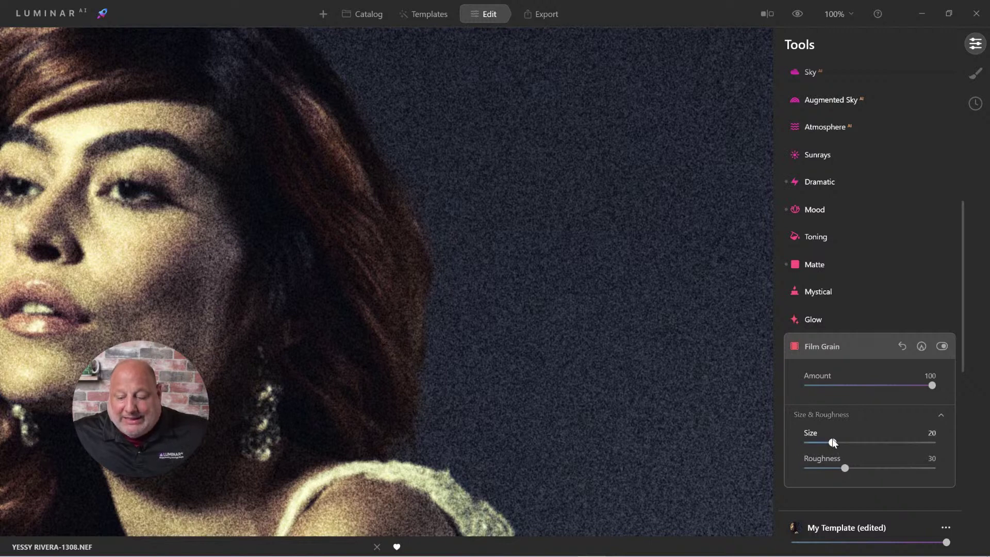
drag(833, 441, 946, 445)
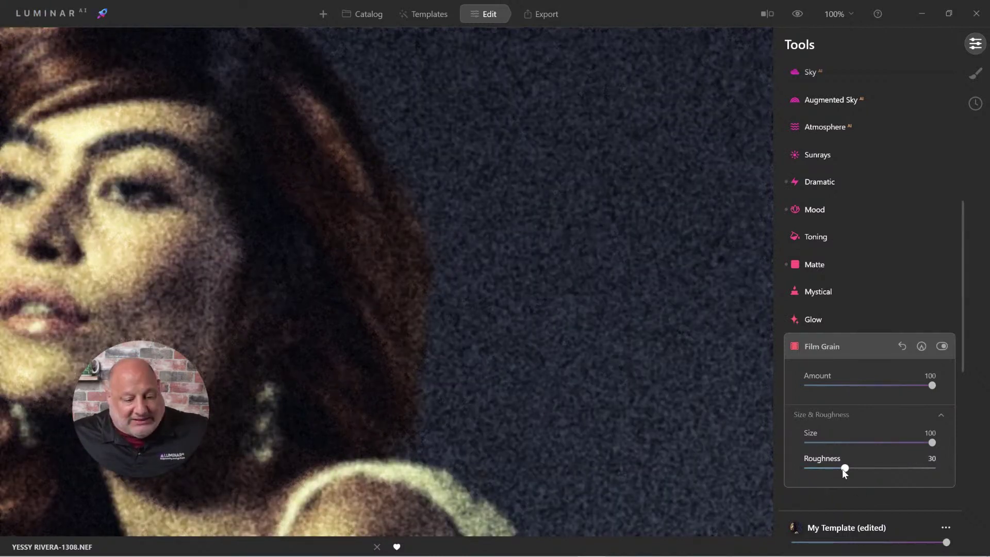
drag(843, 468, 933, 470)
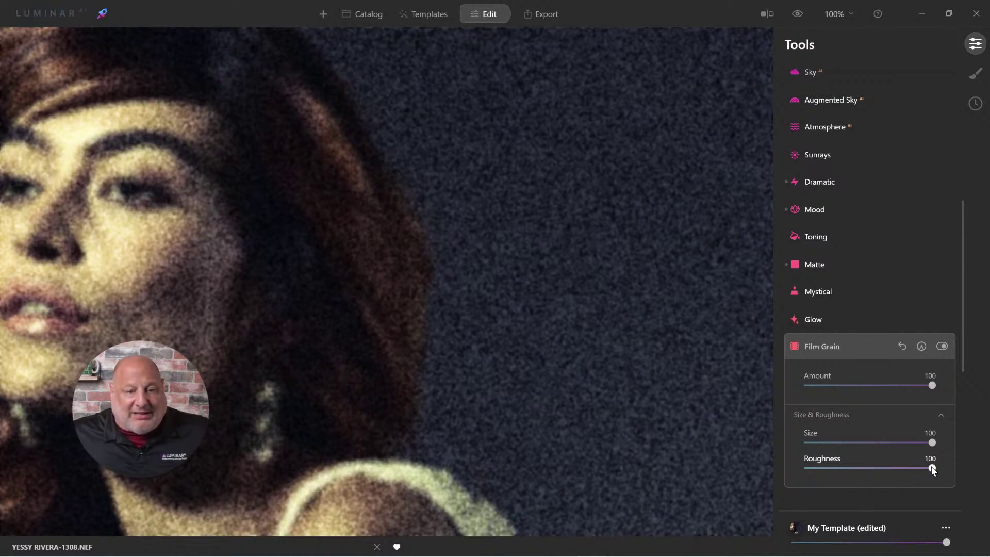
- Settle Film Grain at Amount 34, Size 21, Roughness 16 and fit the photo to screen
drag(919, 469, 827, 469)
drag(933, 442, 836, 451)
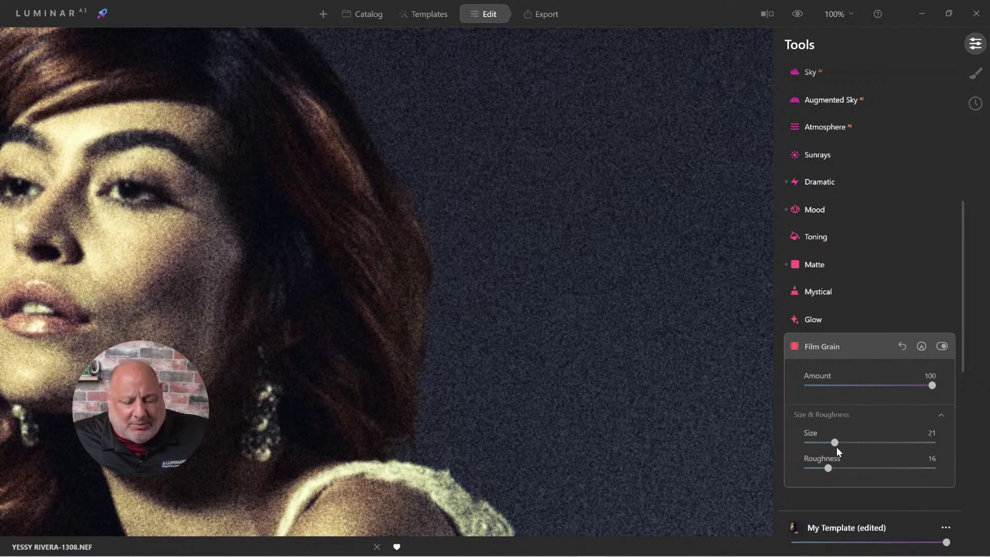
drag(932, 385, 848, 389)
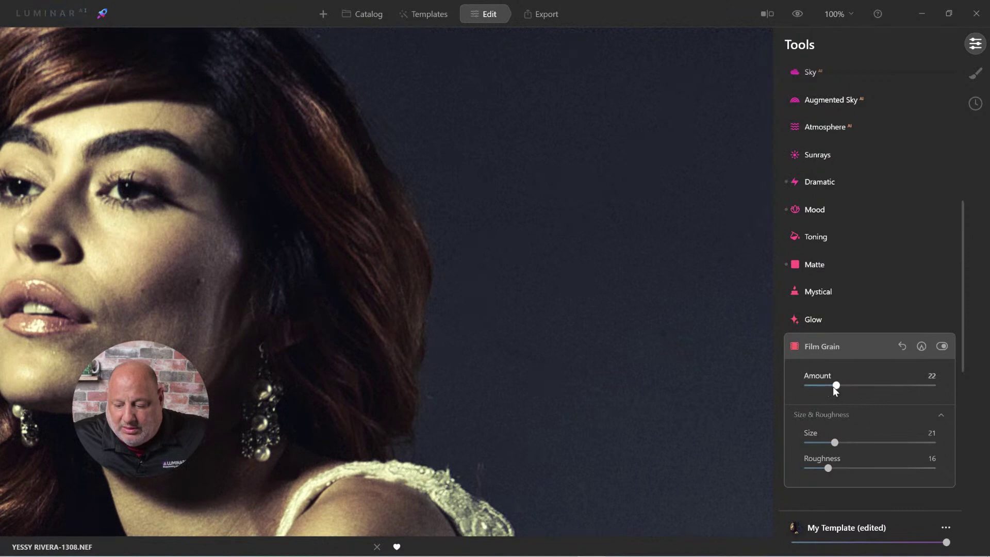
drag(835, 386, 848, 386)
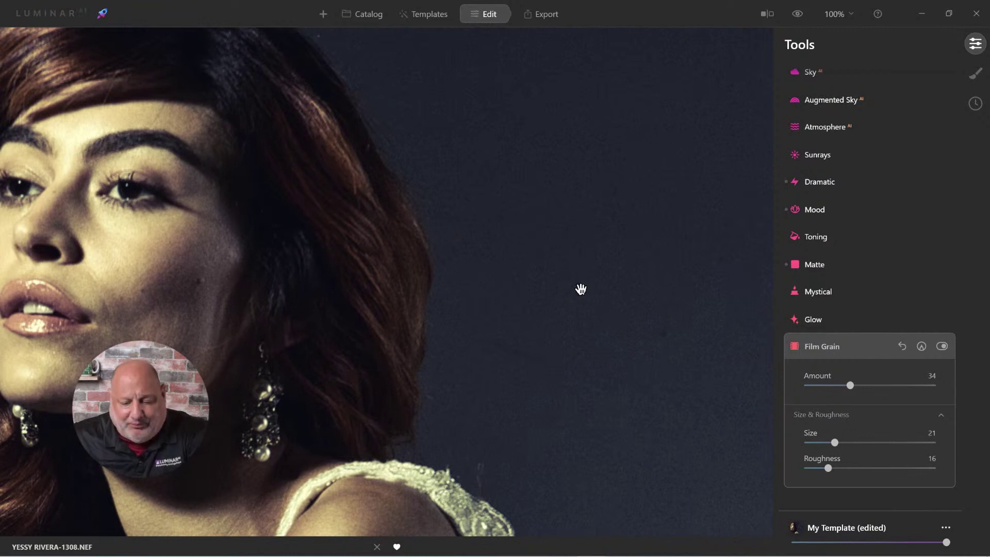
scroll(550, 267, up, 5)
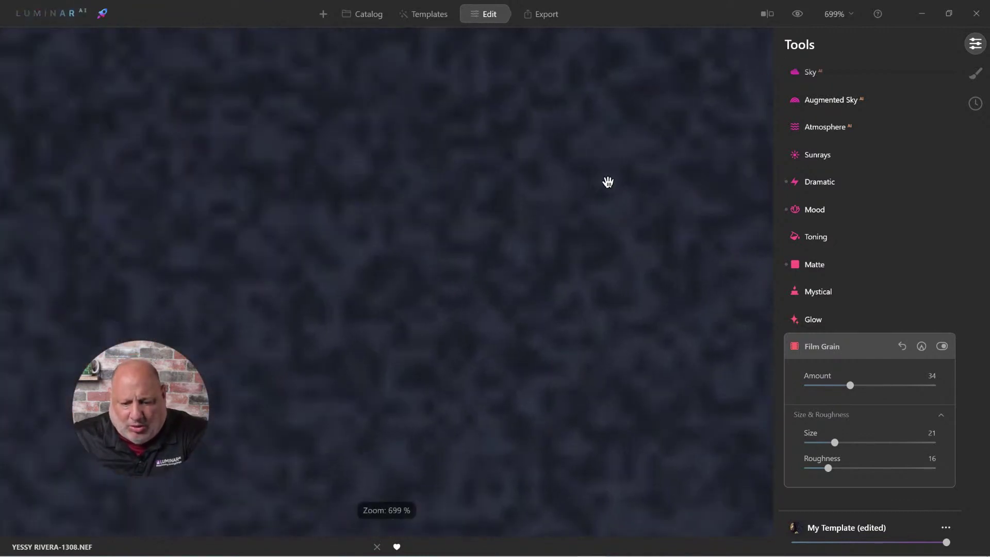
scroll(578, 192, down, 4)
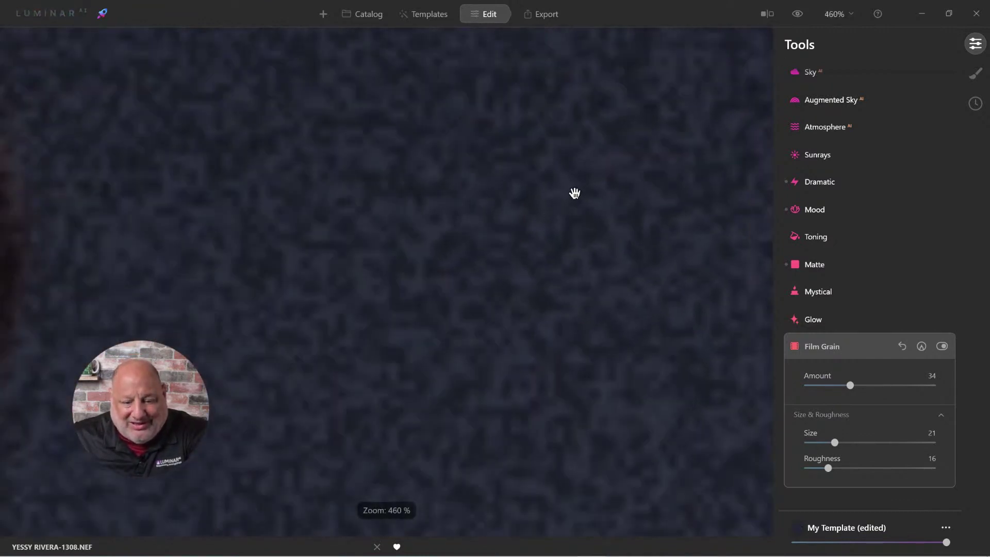
scroll(574, 193, down, 5)
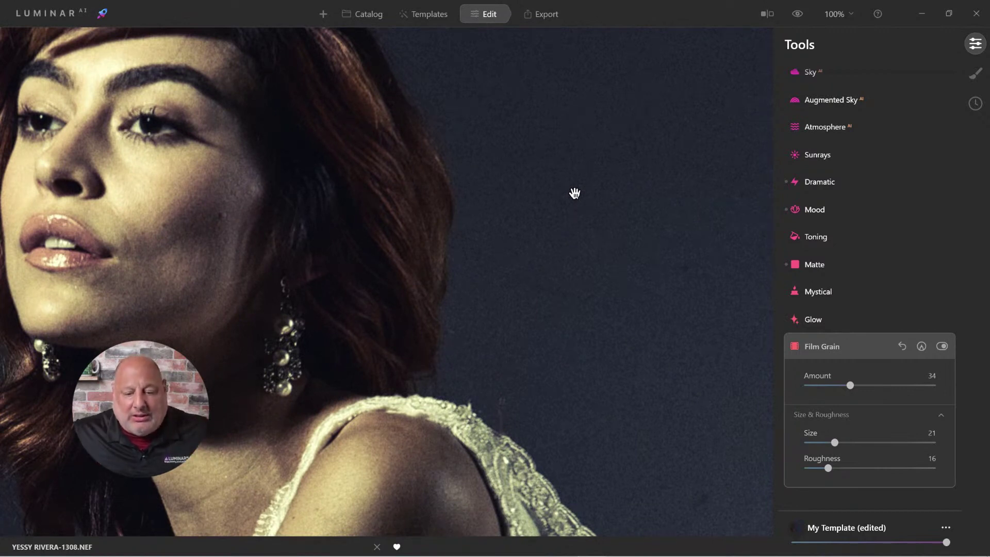
click(574, 193)
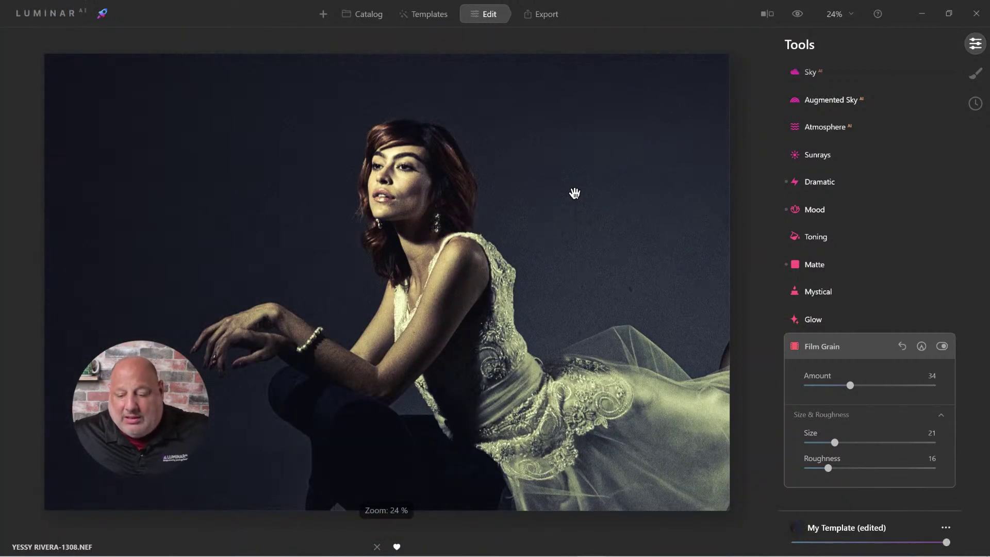
- Open the Vignette settings and centre the vignette on the model's face
click(823, 345)
scroll(827, 345, up, 6)
click(825, 373)
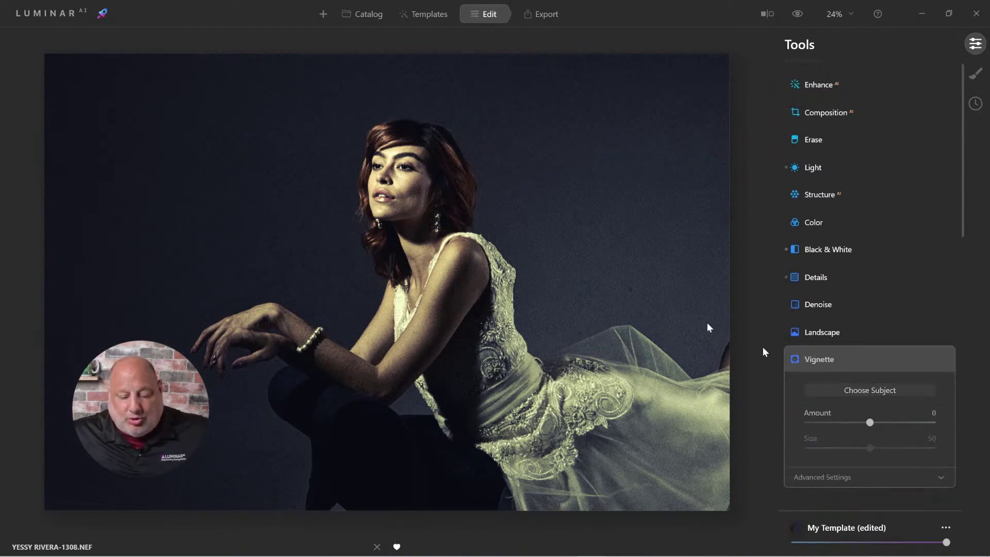
click(391, 192)
click(484, 218)
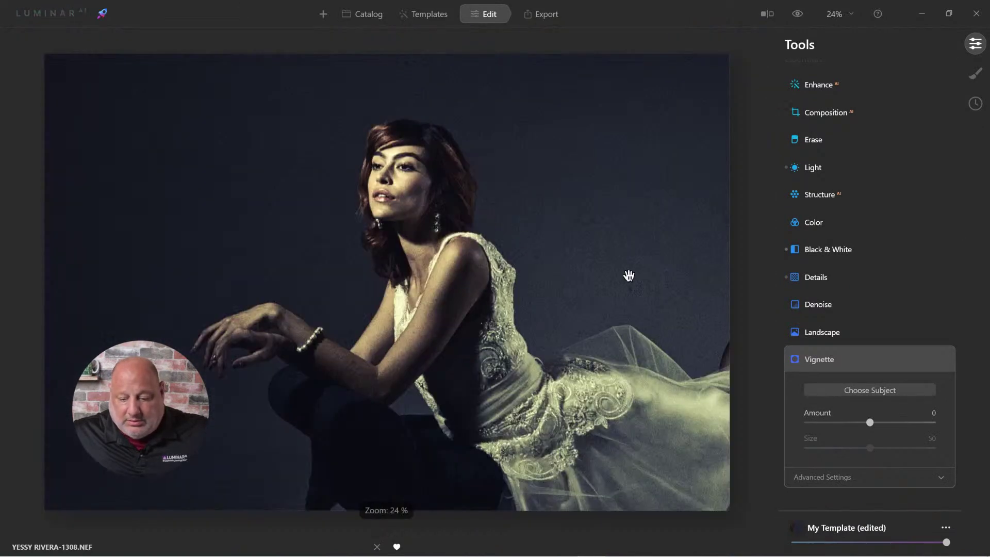
click(871, 388)
click(407, 206)
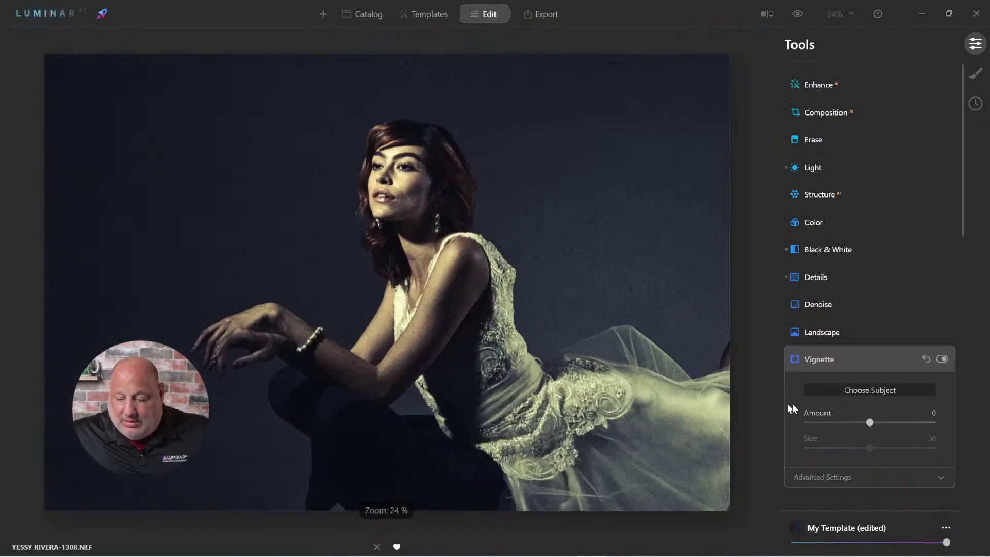
- Set vignette Amount to -58 and Size to 31, then check the face at 100% zoom
drag(868, 422, 840, 448)
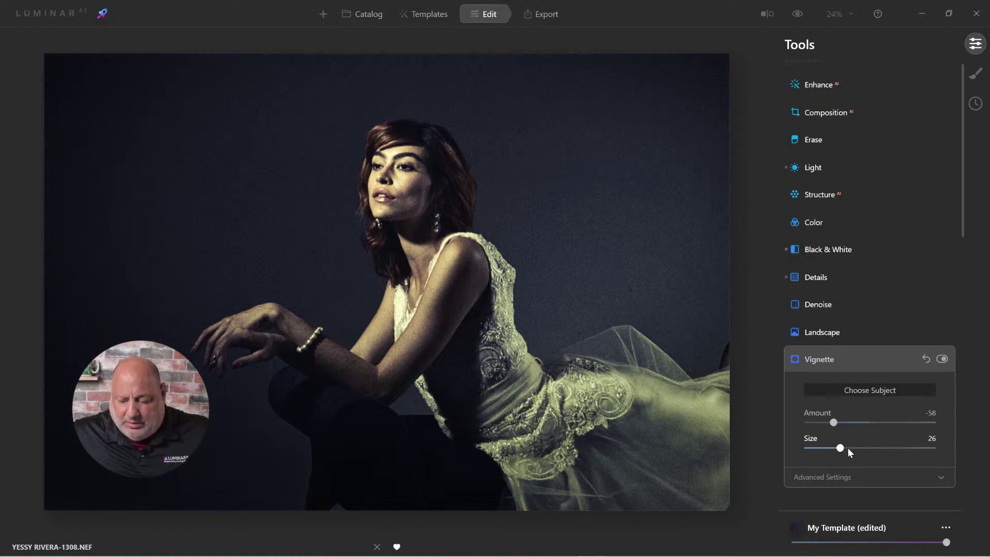
click(848, 449)
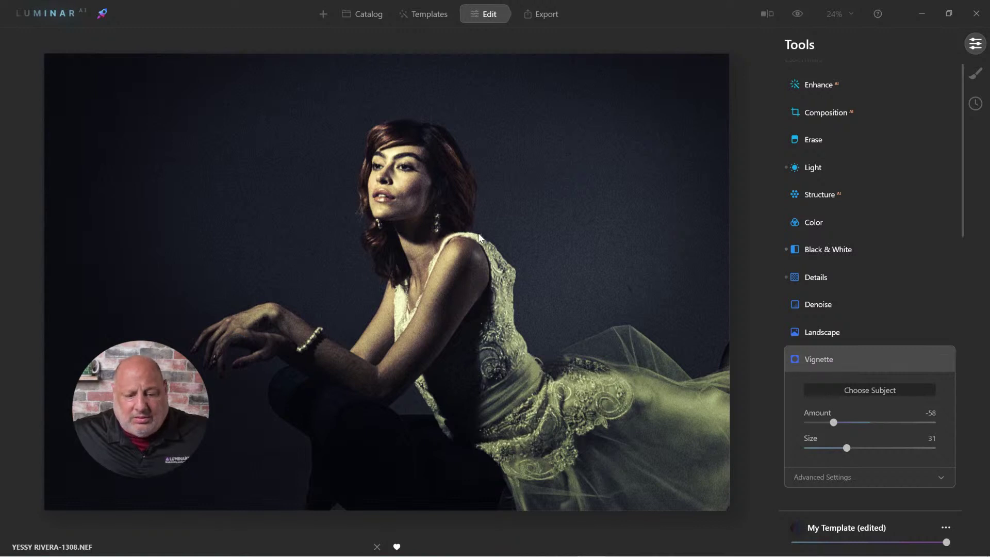
click(835, 15)
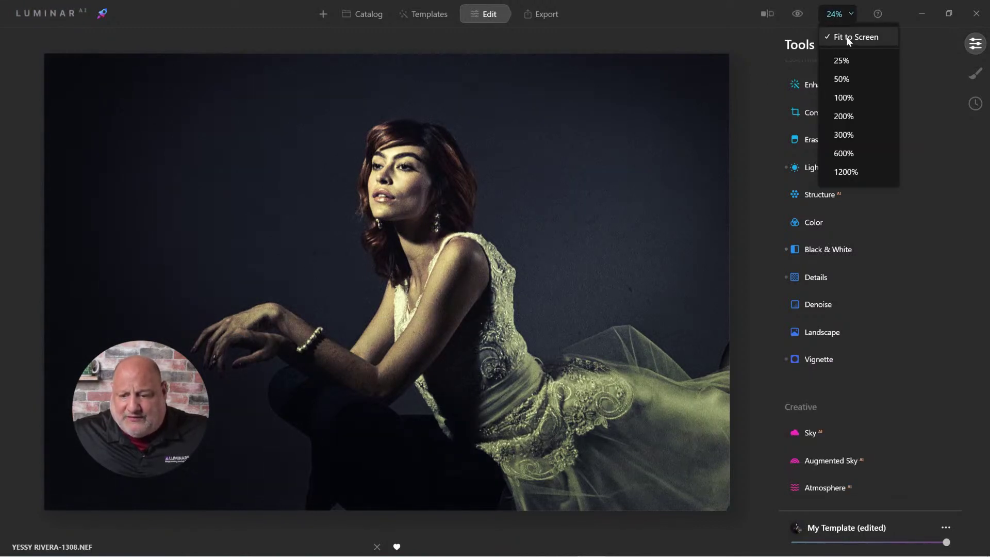
click(454, 223)
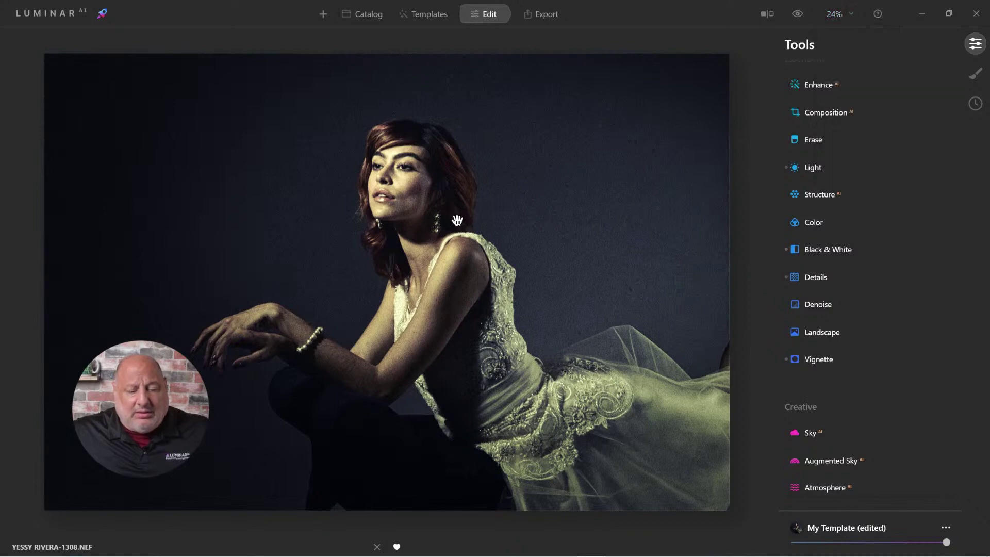
click(473, 234)
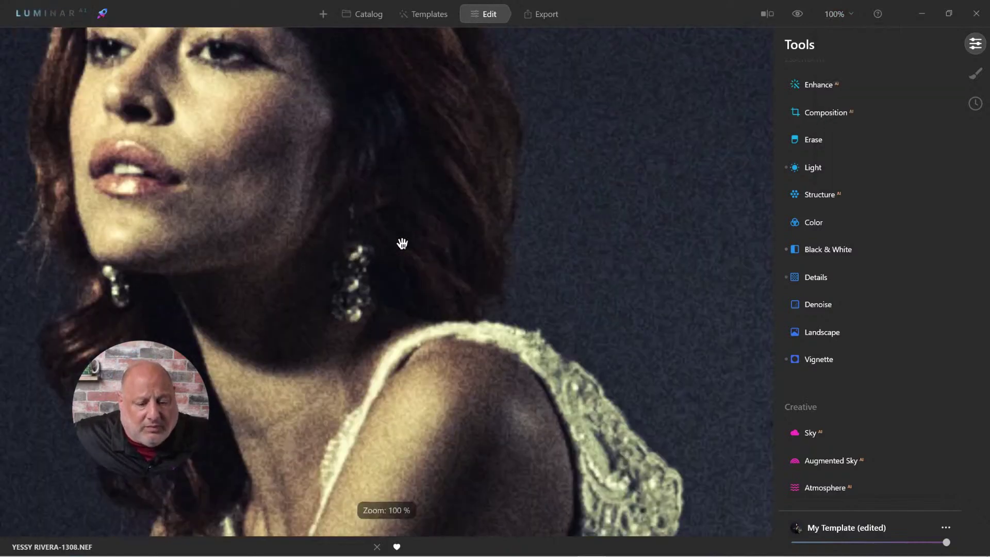
click(402, 244)
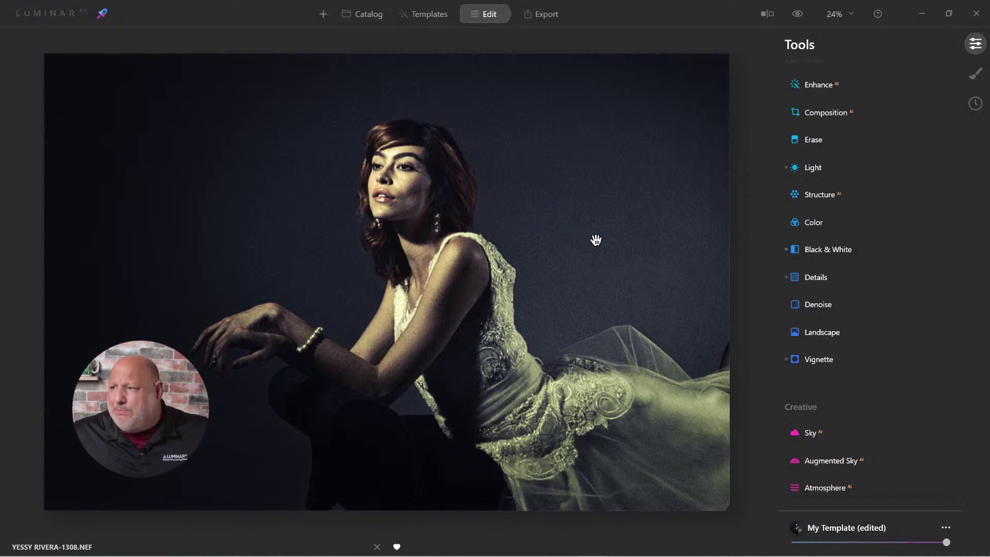
click(861, 367)
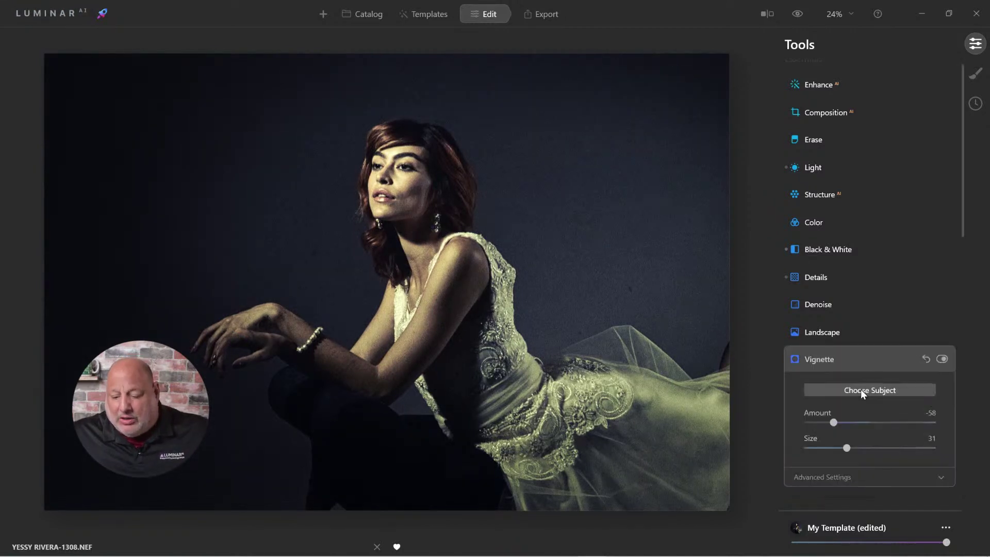
click(819, 361)
- Blur the background with Portrait Bokeh at Amount 58 and reveal the mask over the model
scroll(834, 400, down, 7)
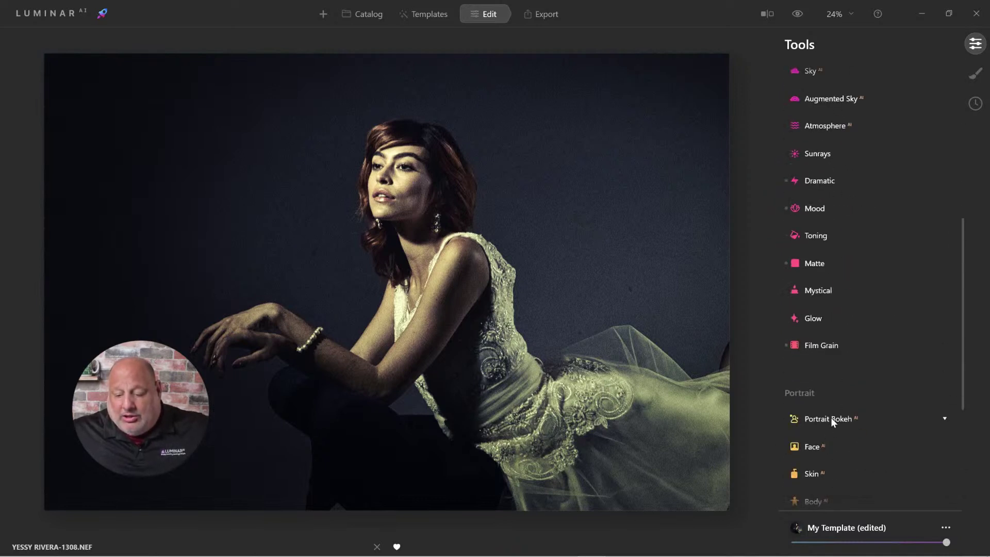
click(831, 418)
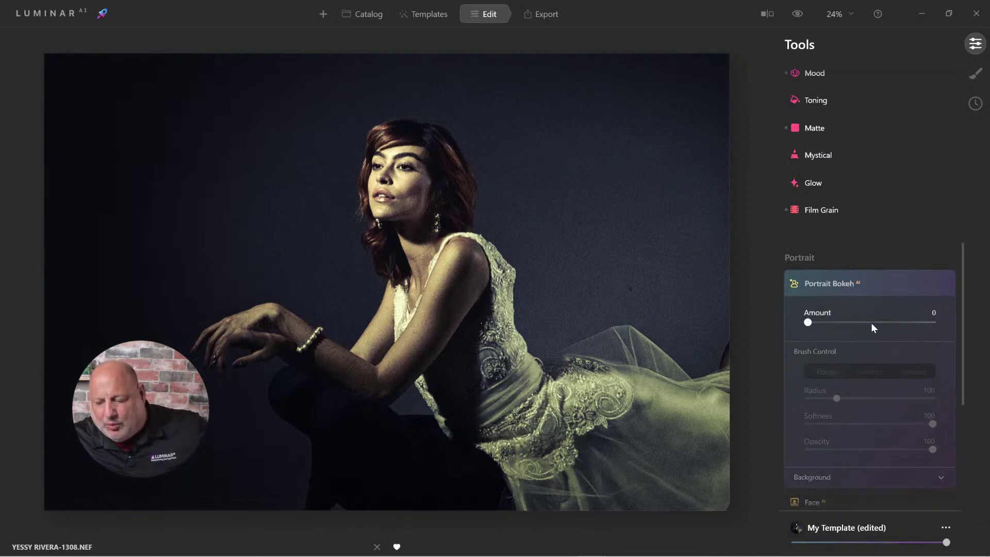
drag(807, 323, 881, 321)
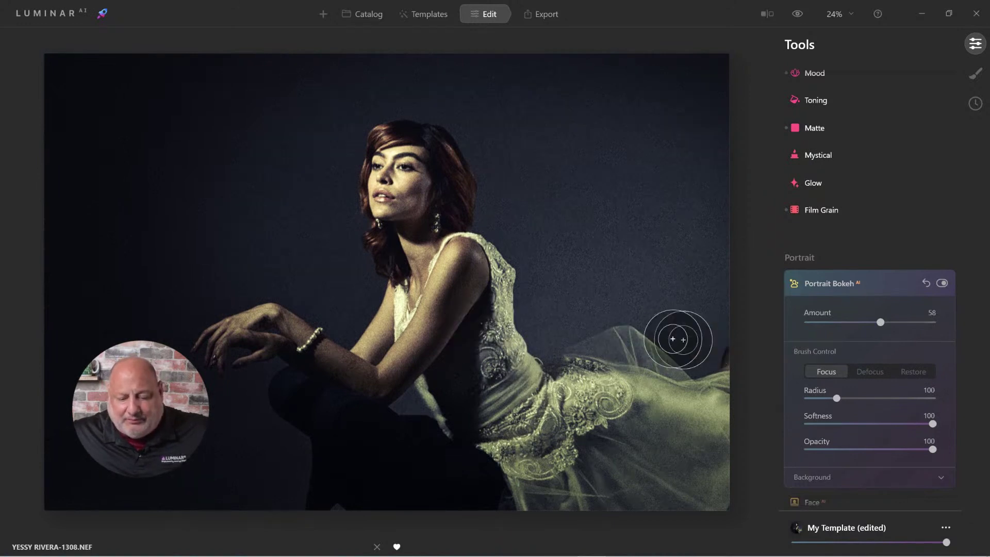
click(453, 295)
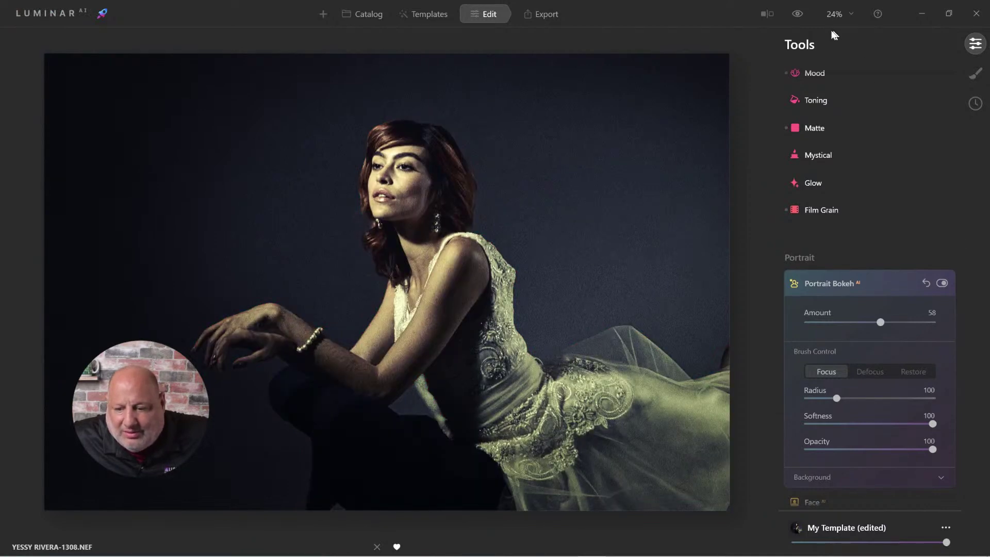
click(796, 15)
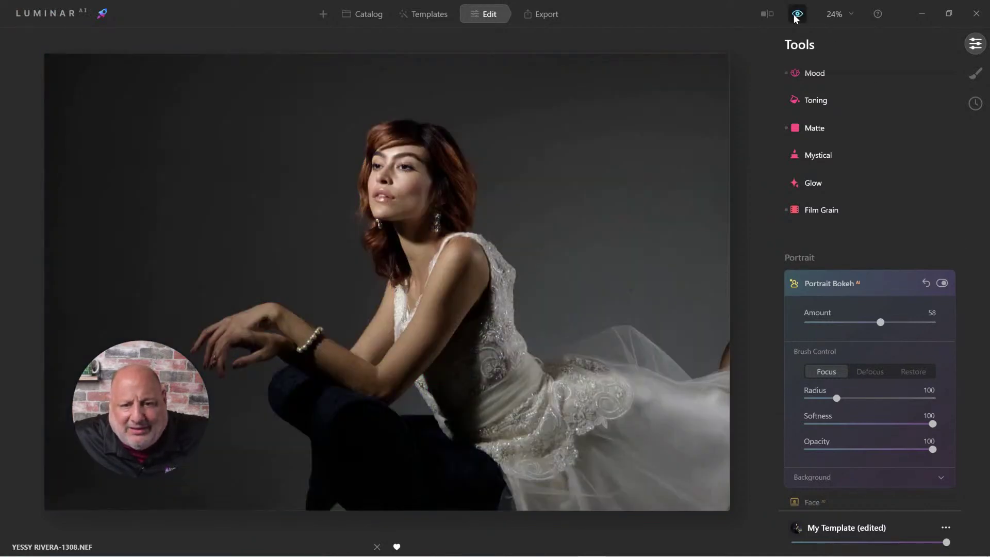
click(794, 17)
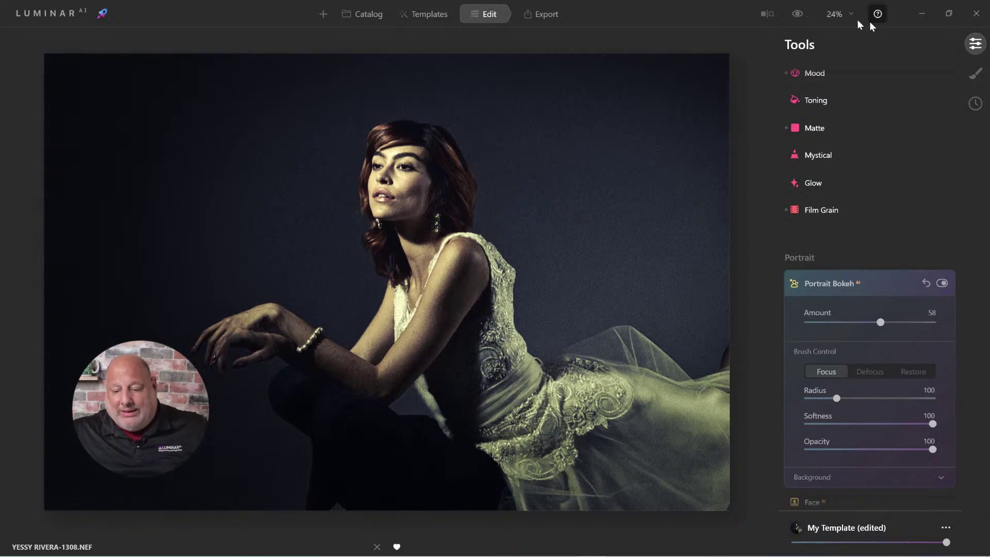
click(820, 285)
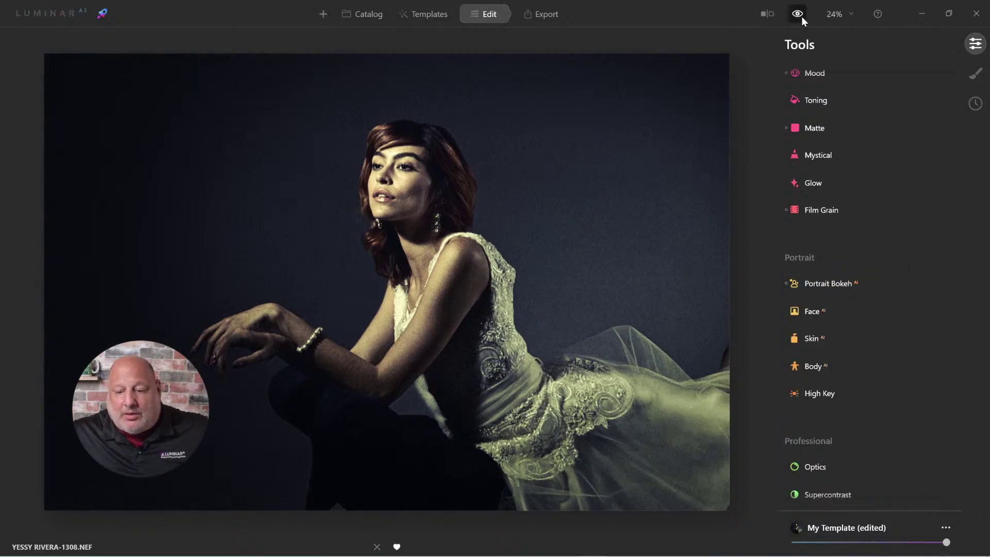
click(800, 17)
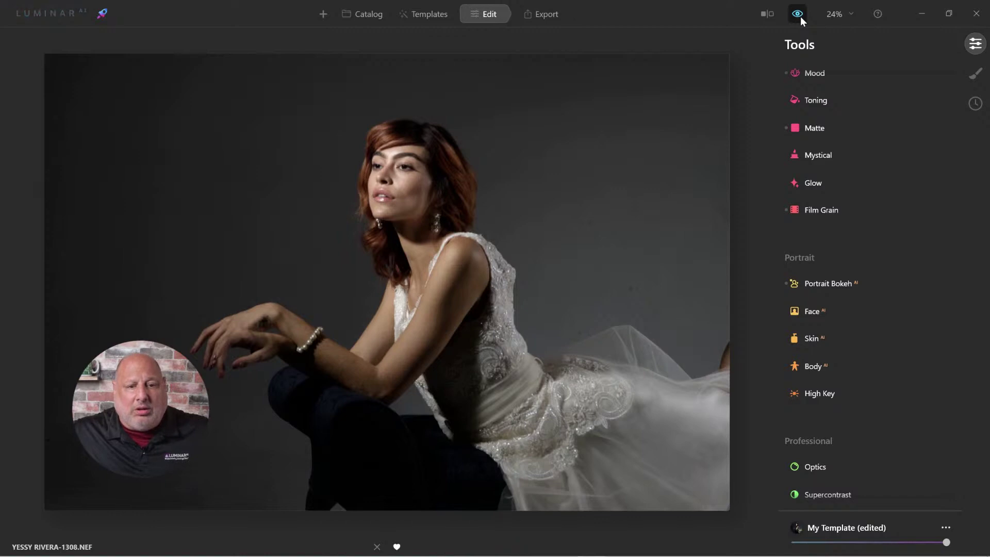
click(800, 16)
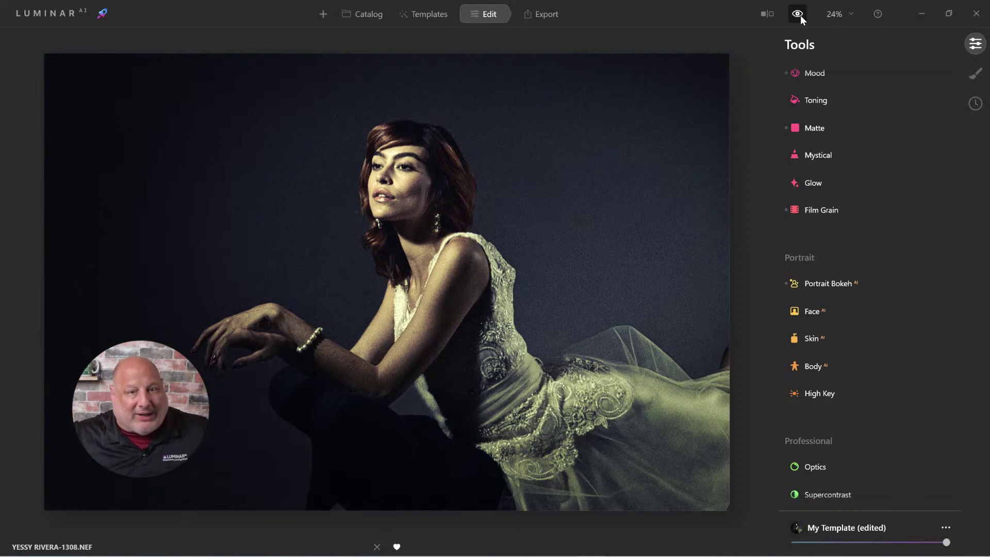
- Preview the Purchased templates Somerset Desat, Road Trip Desat and Camden Fade on the portrait
click(439, 21)
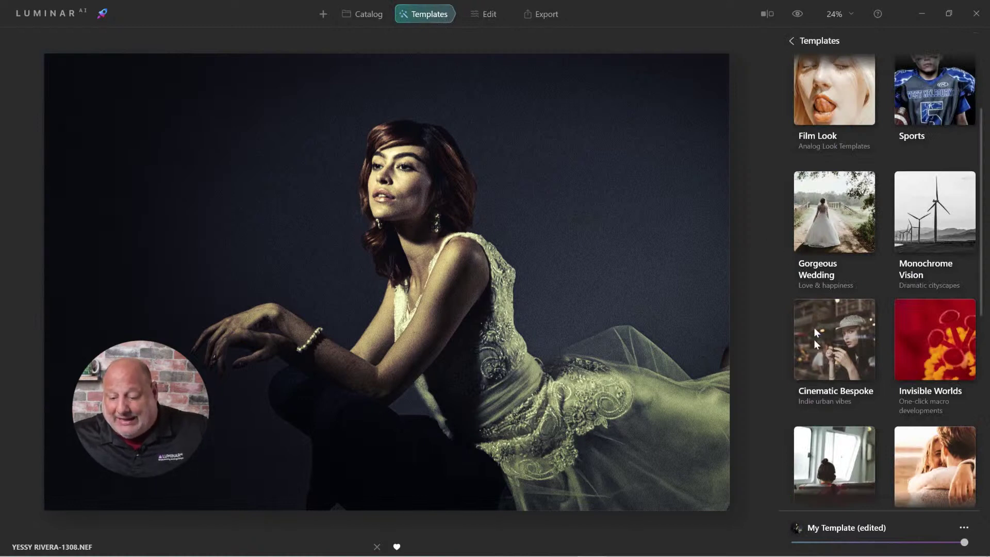
click(815, 348)
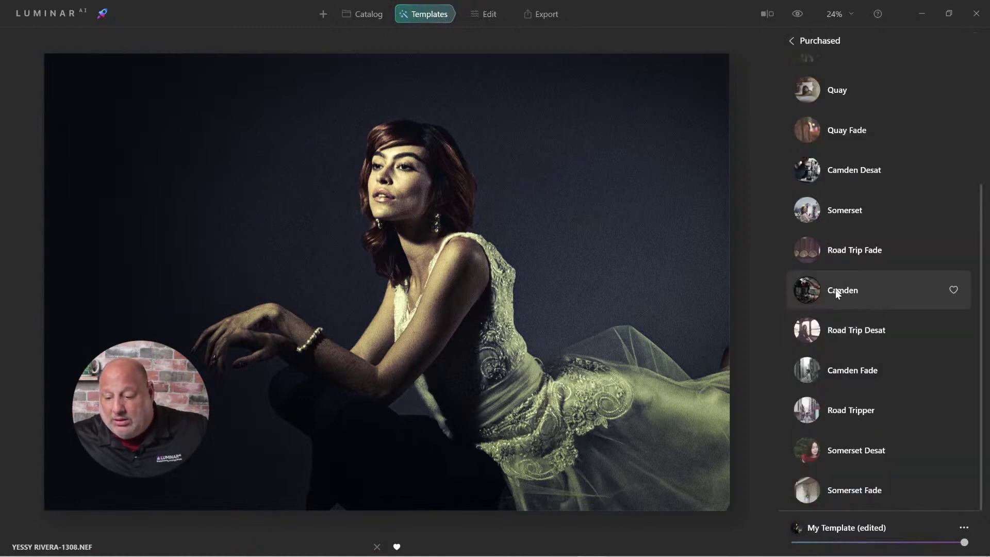
click(840, 447)
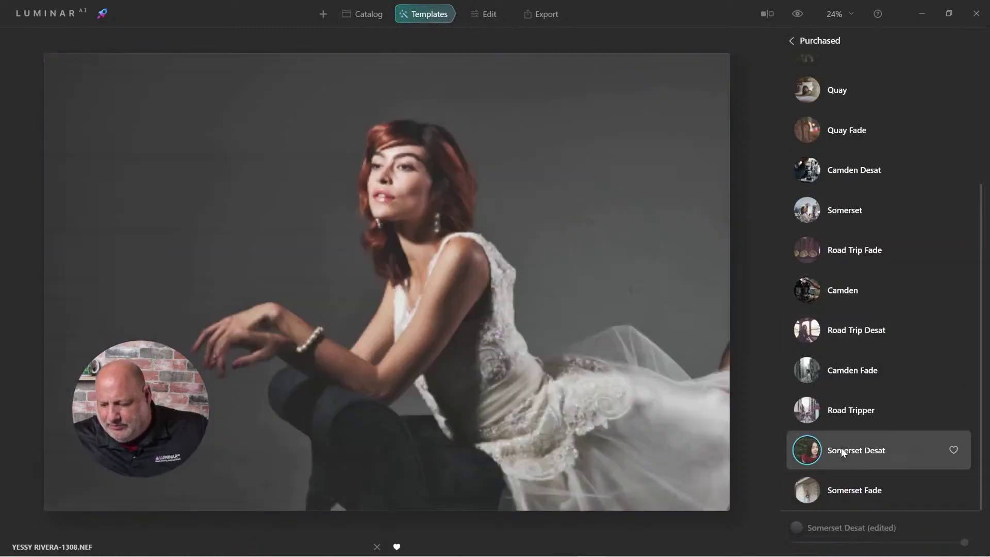
click(838, 336)
click(852, 376)
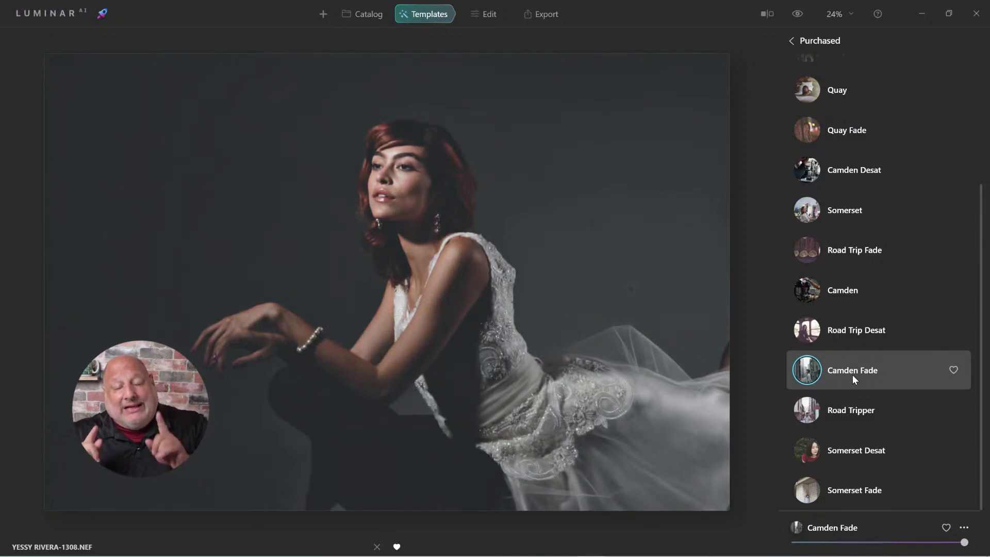
click(791, 42)
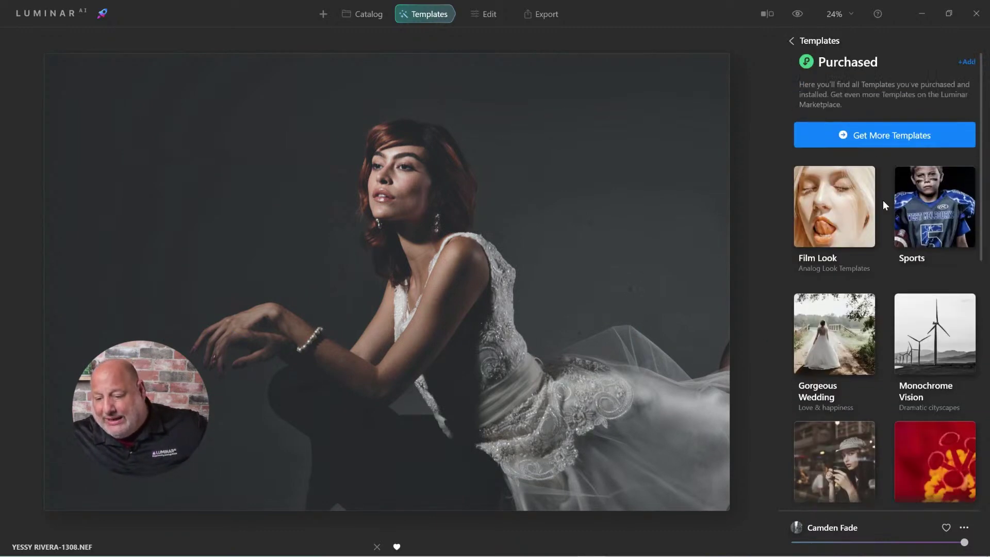
click(791, 39)
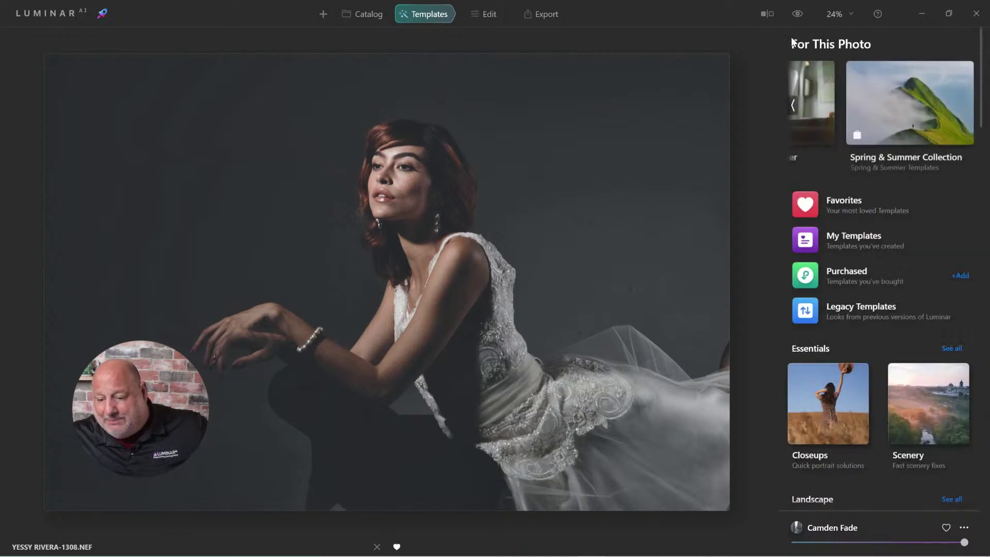
- Apply Nostalgic Haze with Grain from My Templates, comparing against the original and Nostalgic Haze
click(845, 242)
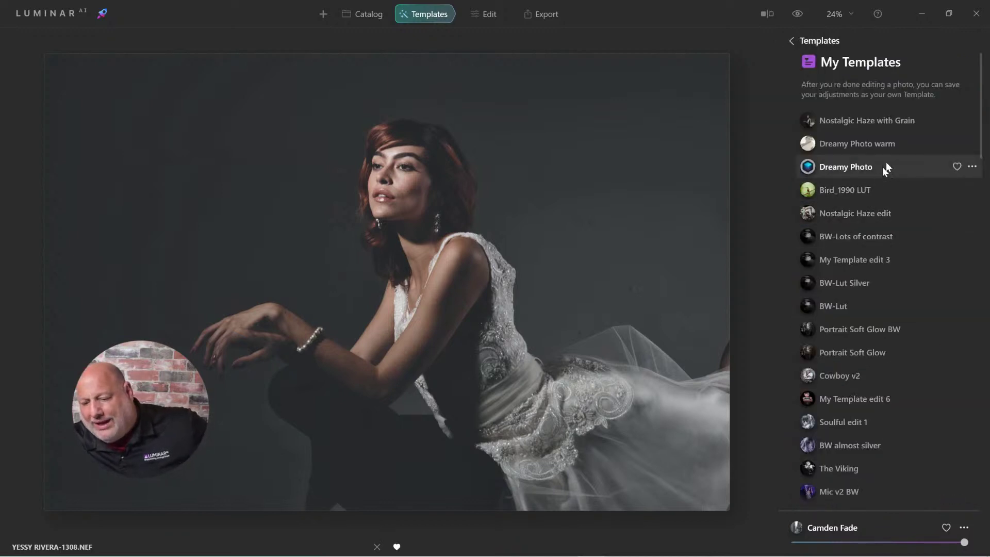
click(863, 124)
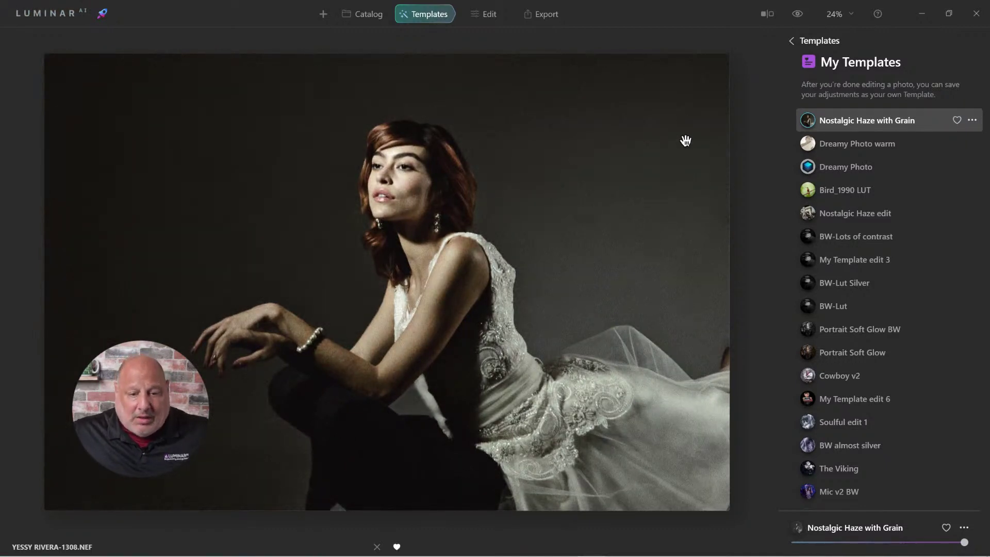
click(799, 15)
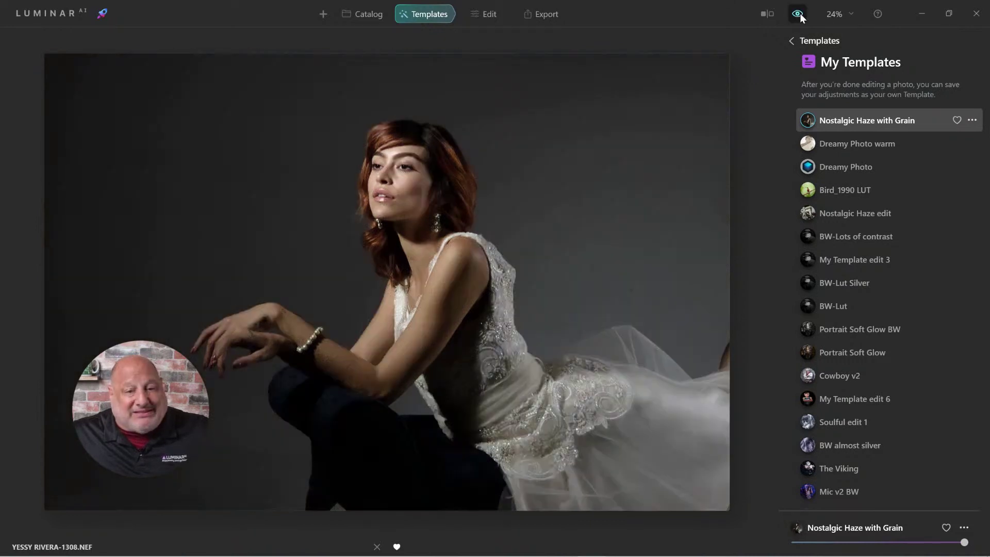
click(799, 15)
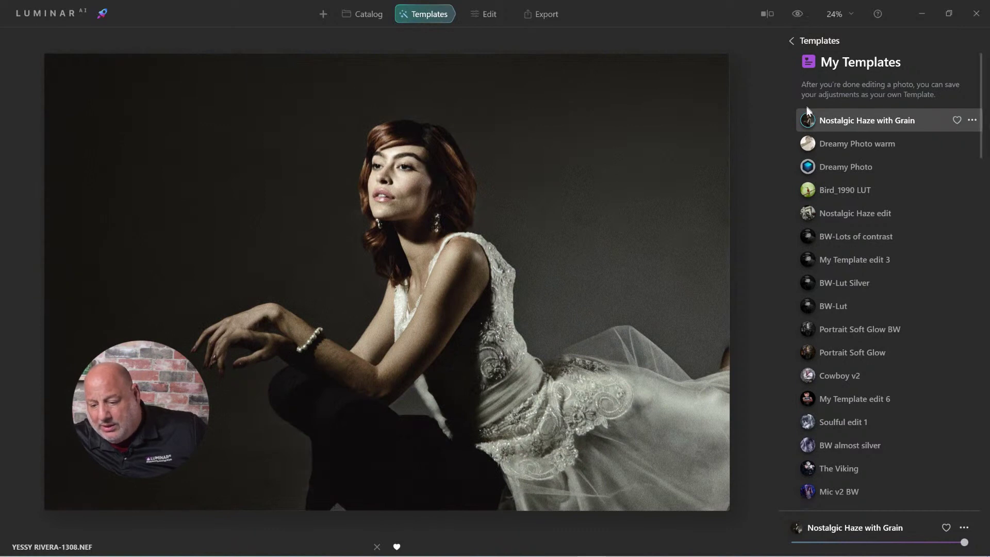
click(845, 216)
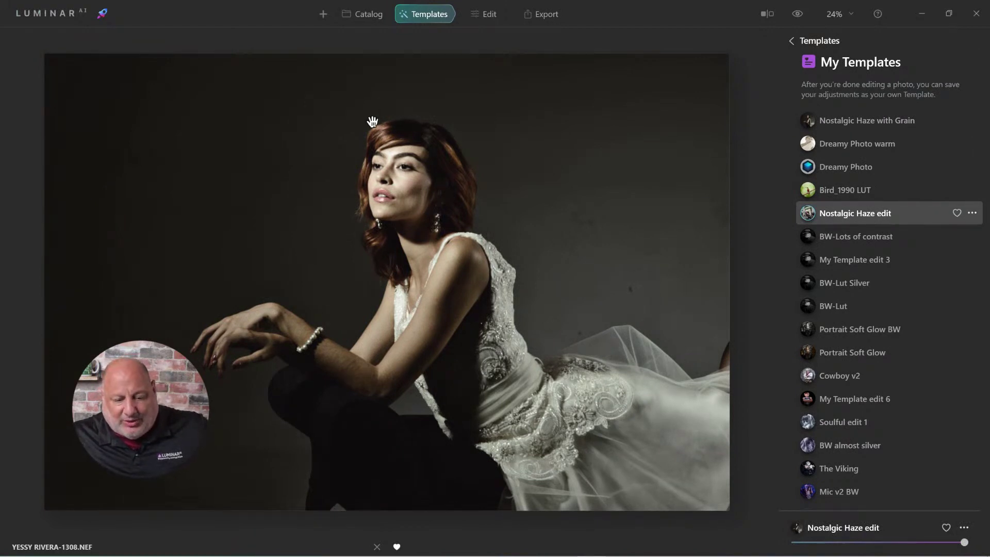
click(871, 121)
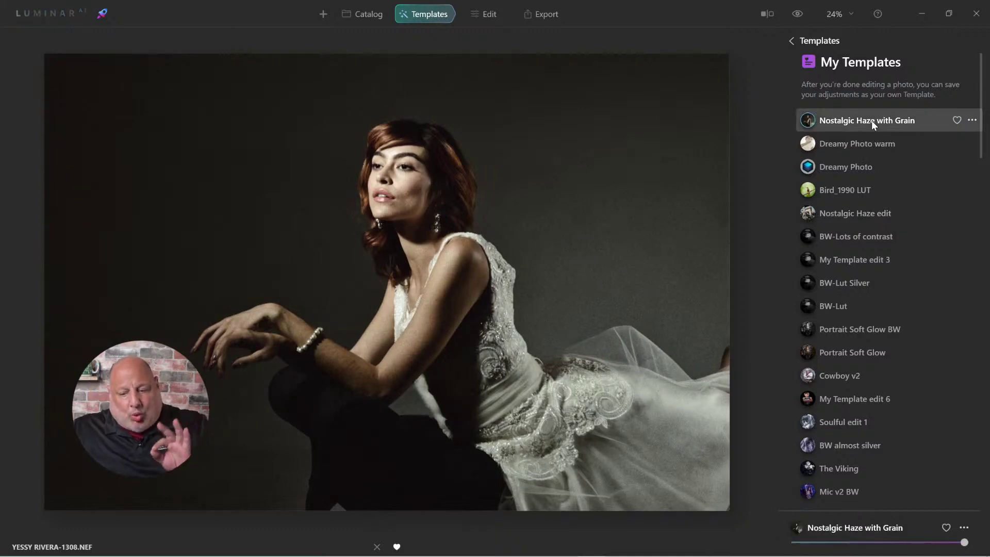
- Convert the portrait to black and white in the Black & White tool, raising Red saturation to 54
click(490, 15)
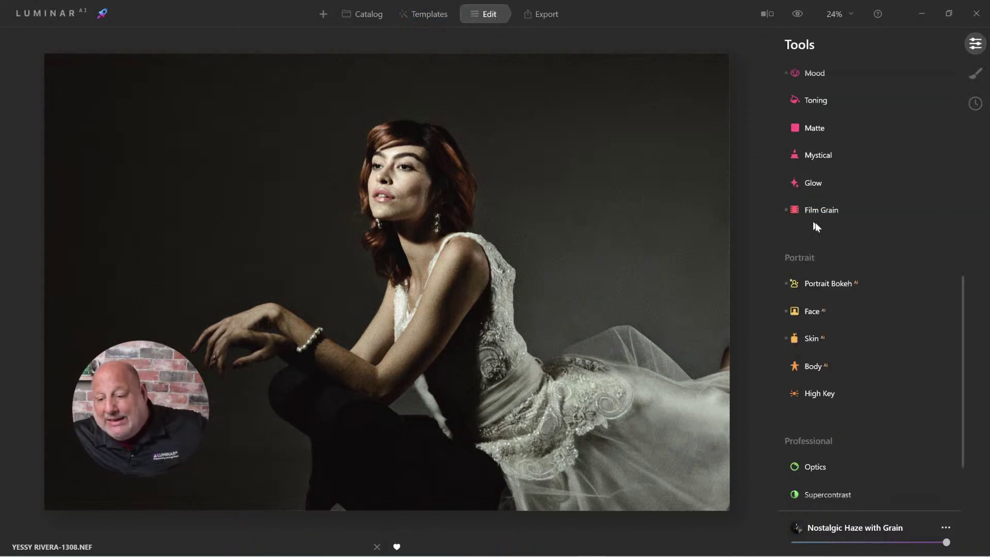
scroll(821, 229, up, 3)
scroll(820, 227, up, 6)
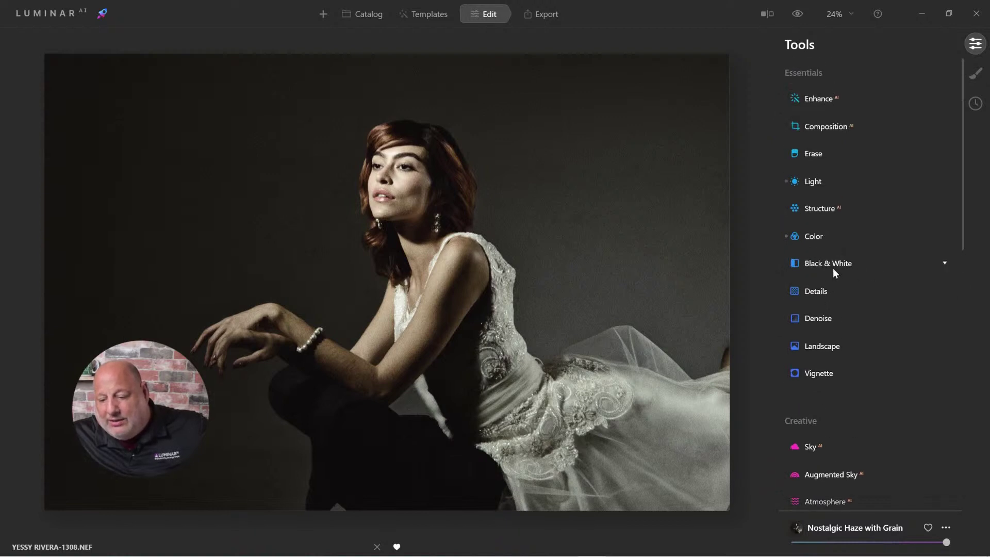
click(827, 264)
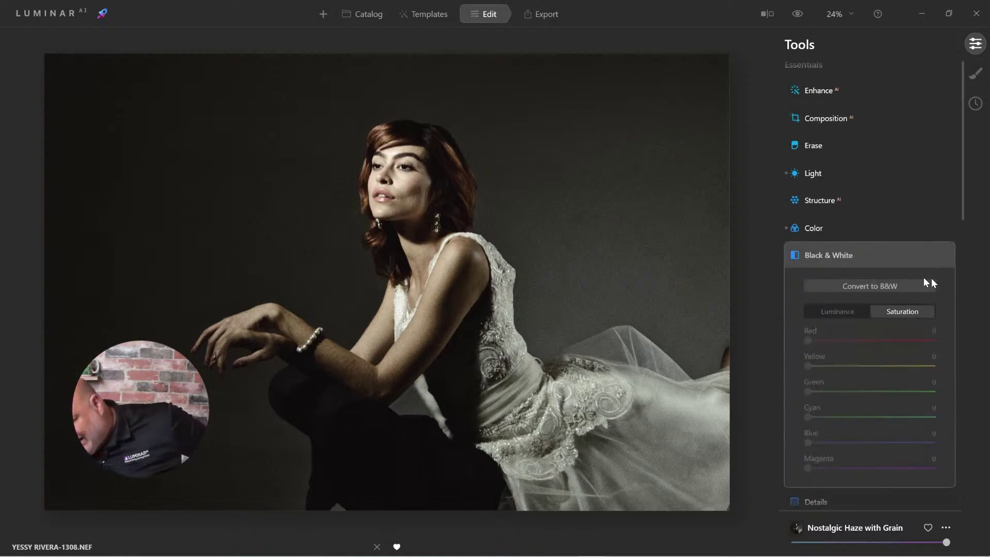
click(872, 282)
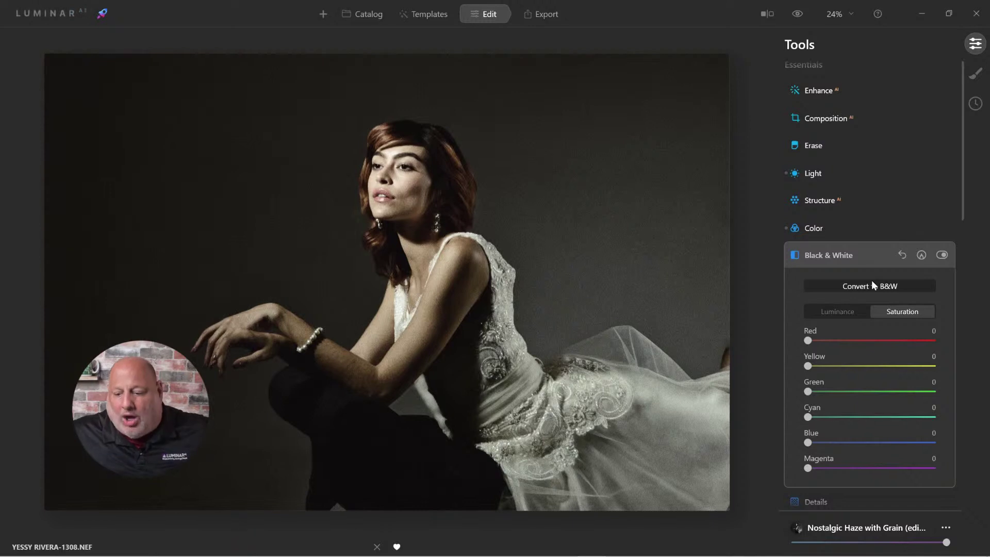
click(871, 283)
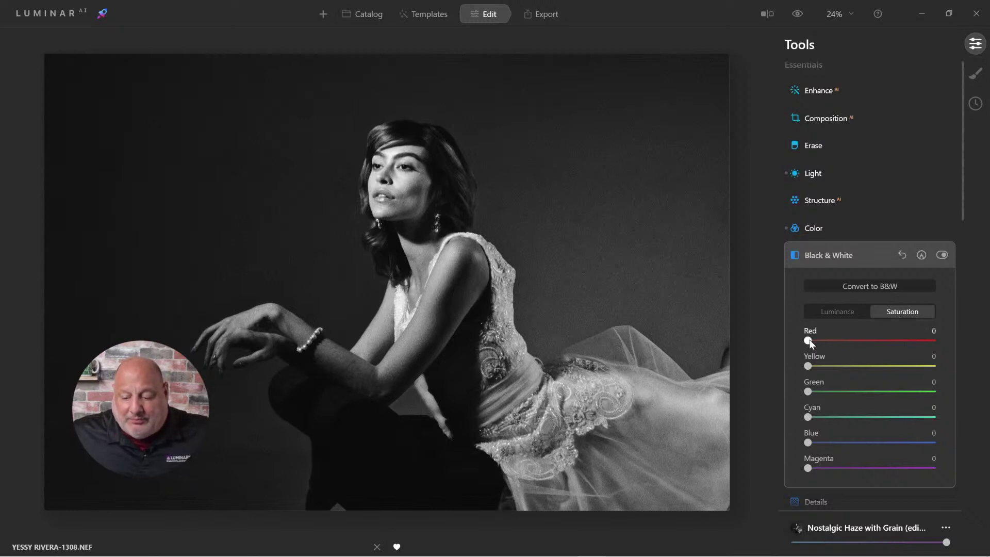
drag(808, 340, 835, 367)
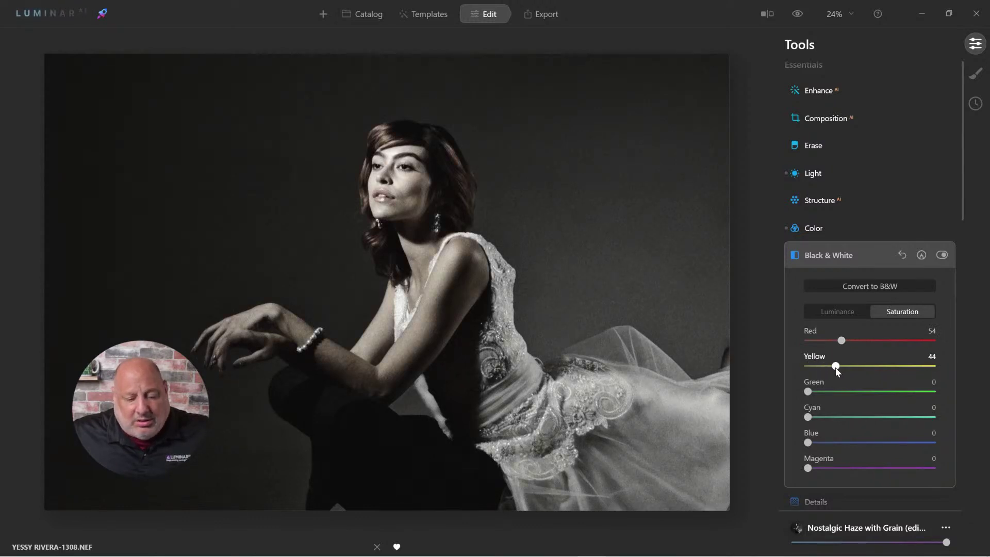